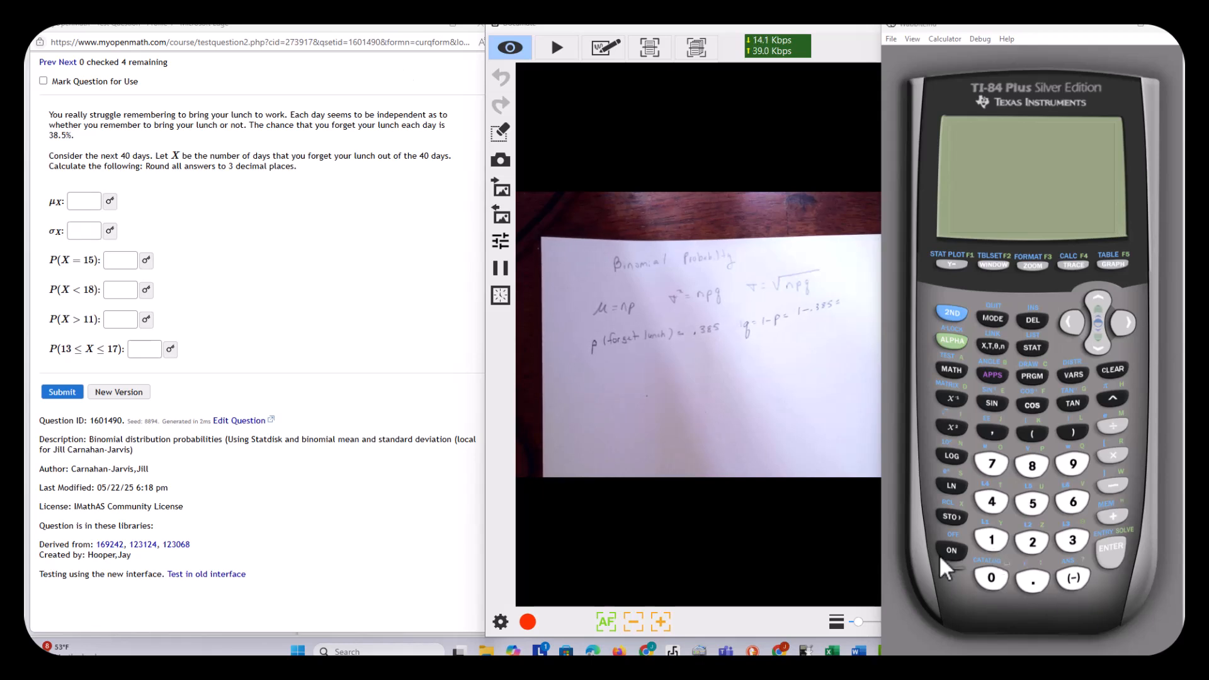
Calculate 1-.385 for q and 40*.385 for the mean on the TI-84 calculator.
left_click(992, 540)
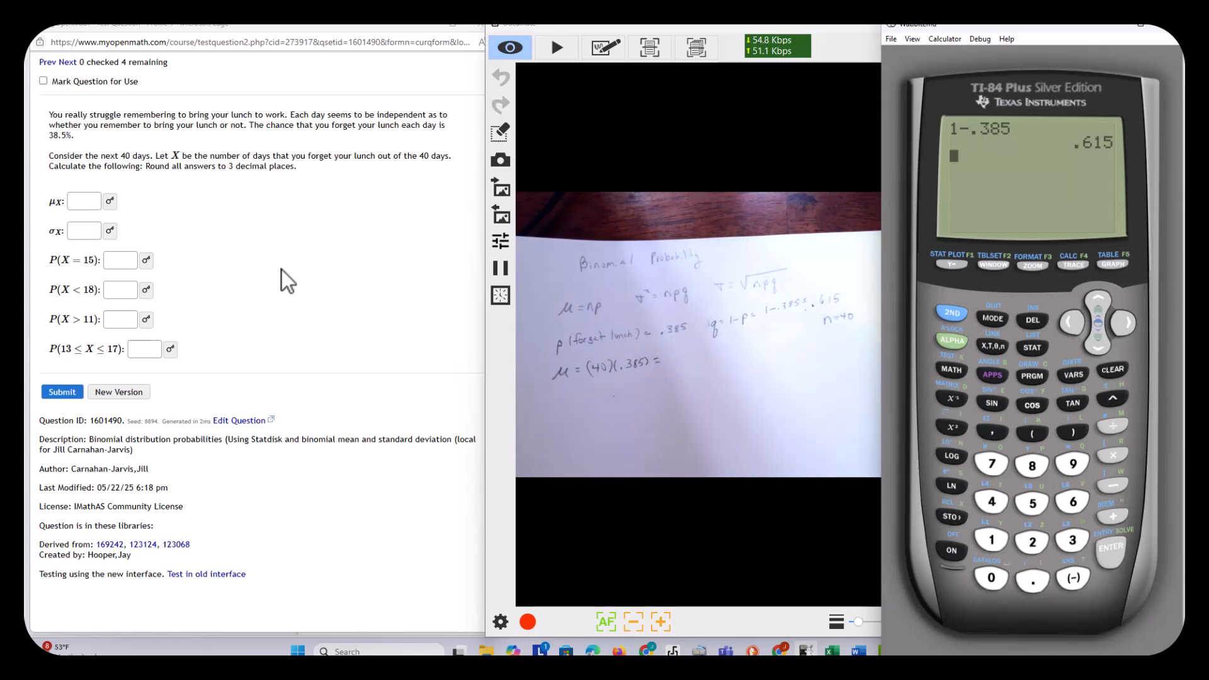
left_click(986, 504)
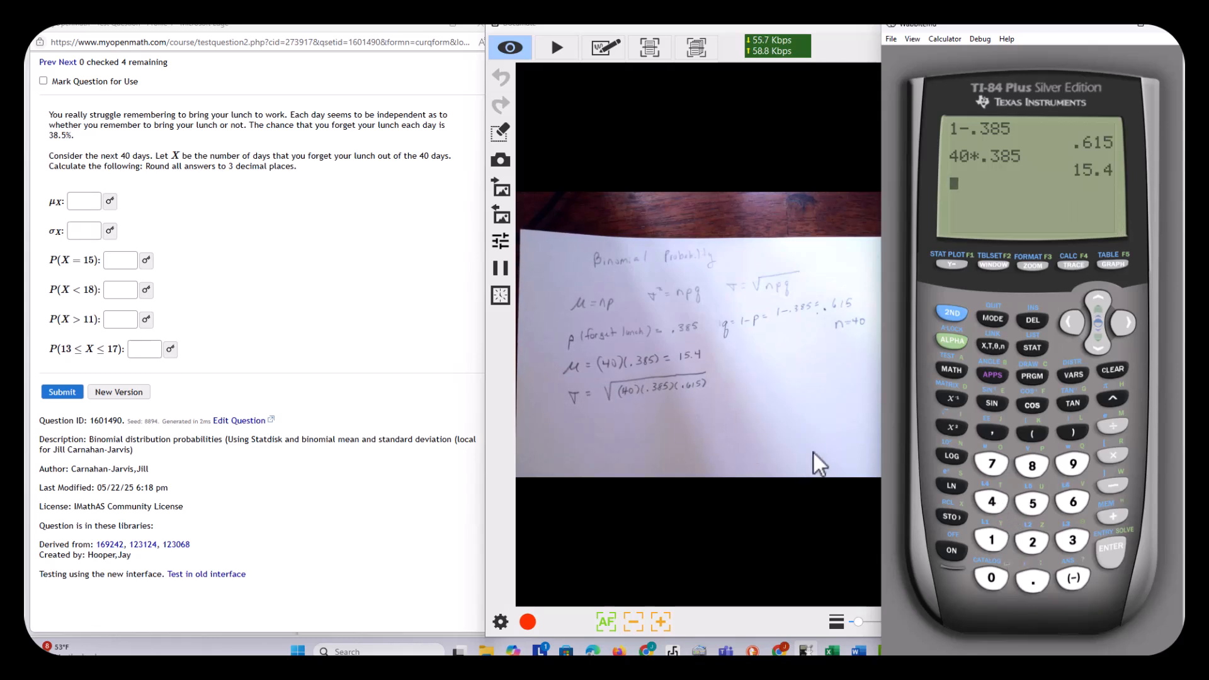
Calculate the variance npq as 40*.385*.615 on the calculator.
left_click(986, 574)
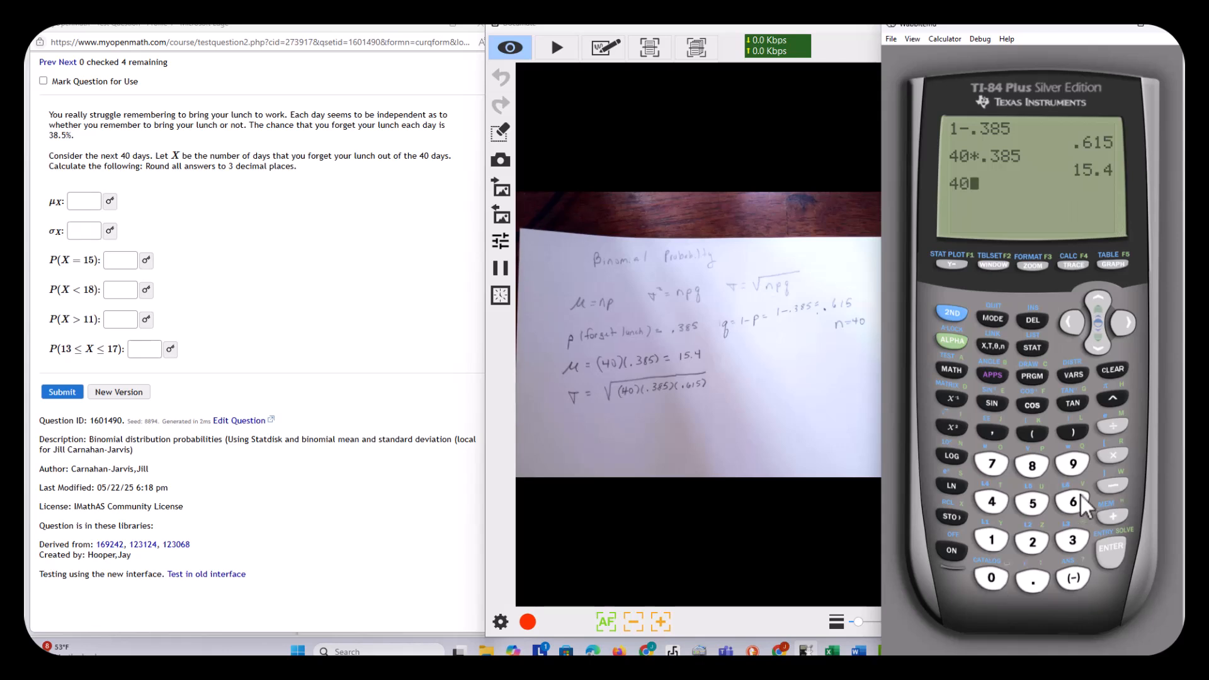
left_click(1114, 454)
left_click(1026, 583)
left_click(1070, 542)
left_click(1034, 464)
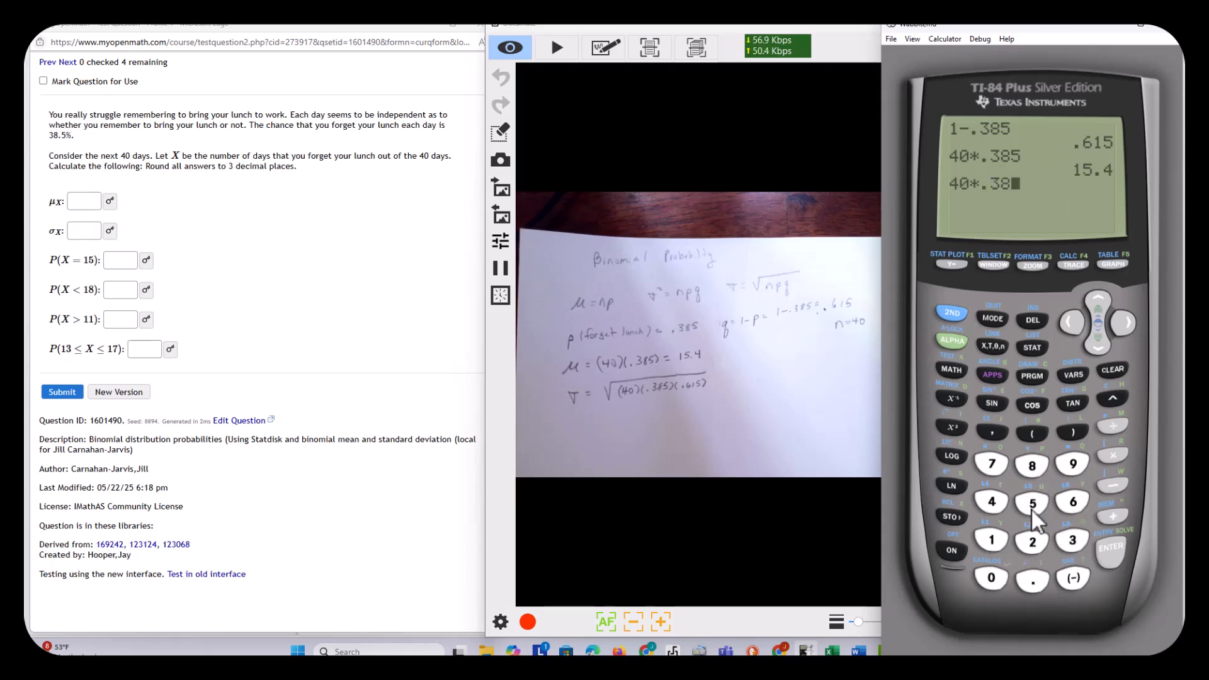
left_click(1030, 505)
left_click(1109, 454)
left_click(1034, 576)
left_click(1074, 502)
left_click(994, 540)
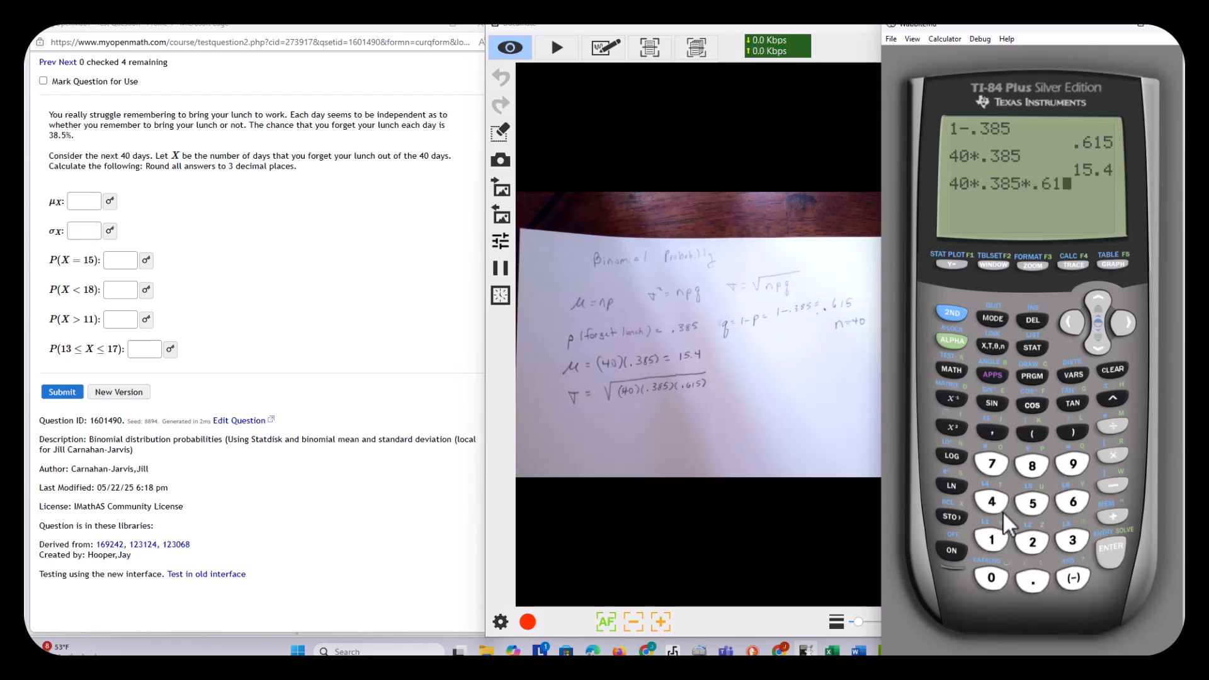
left_click(1105, 544)
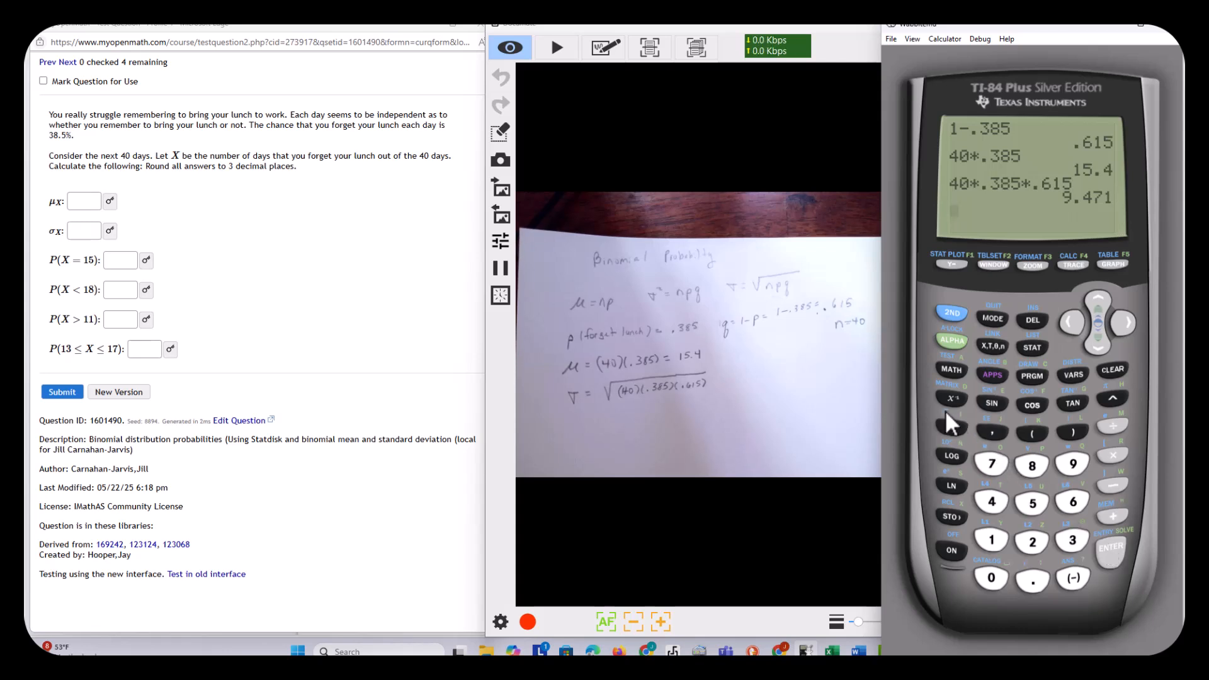
Take the square root of the previous answer to get the standard deviation.
left_click(953, 310)
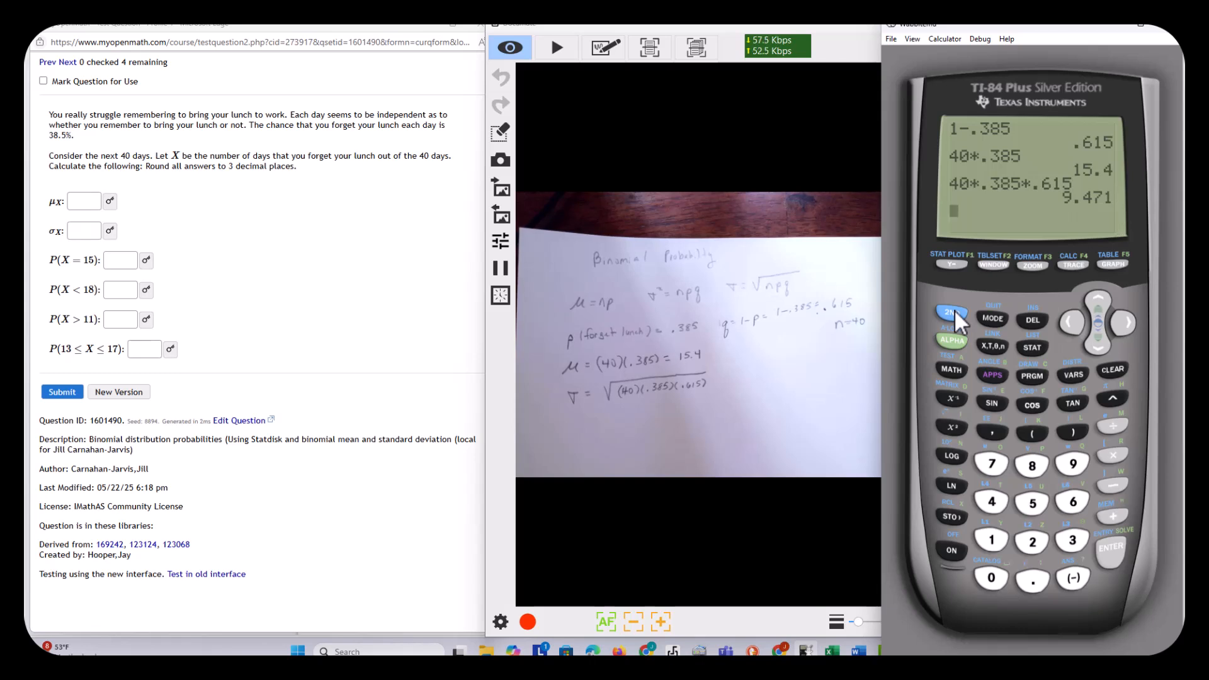
left_click(947, 431)
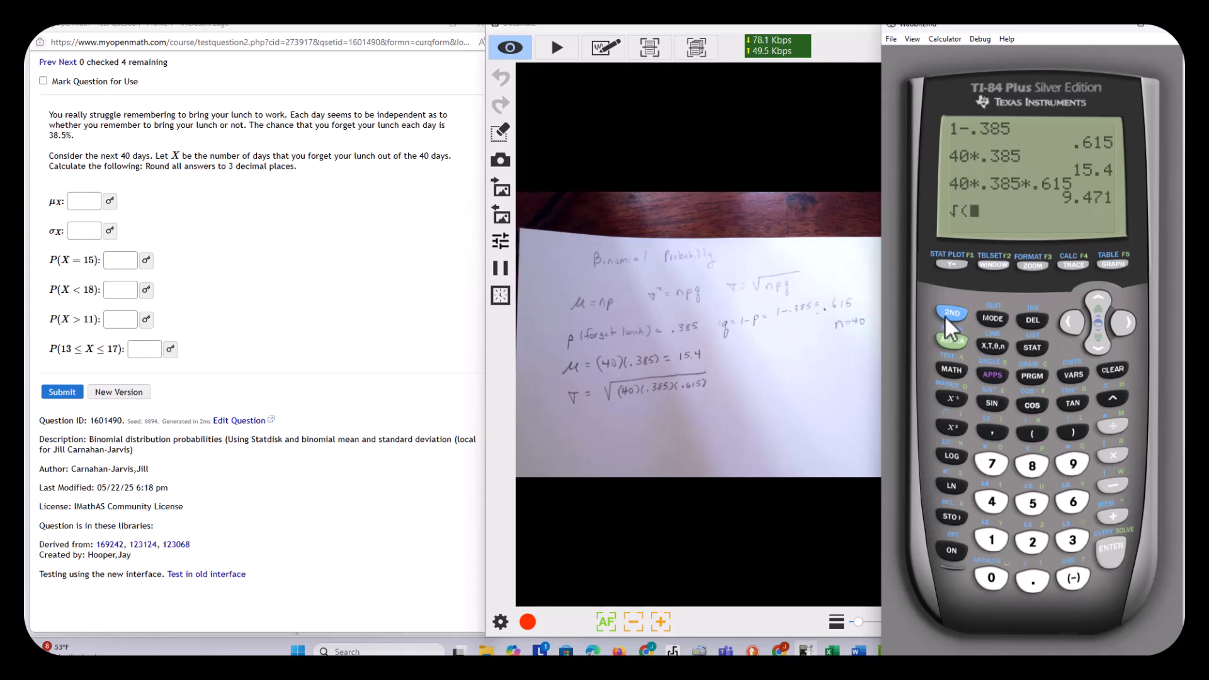
left_click(1070, 580)
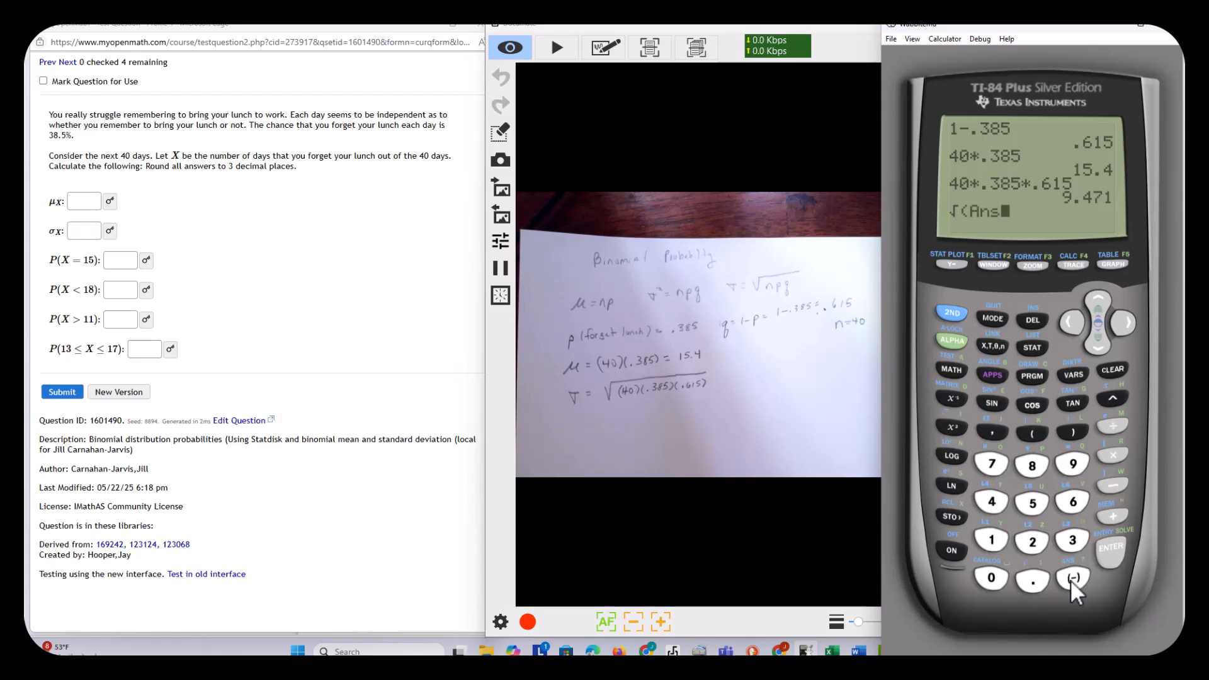
left_click(1116, 548)
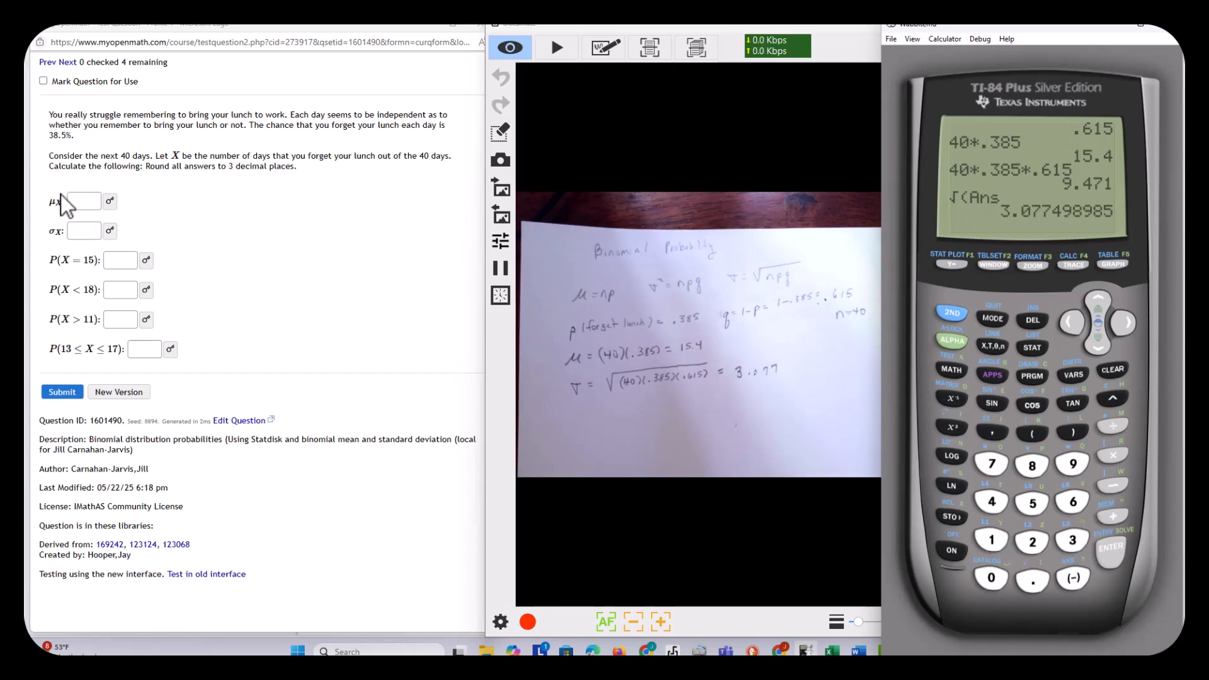
Enter 15.4 as the mean and 3.077 as the standard deviation in the homework question.
left_click(86, 200)
type("15.4")
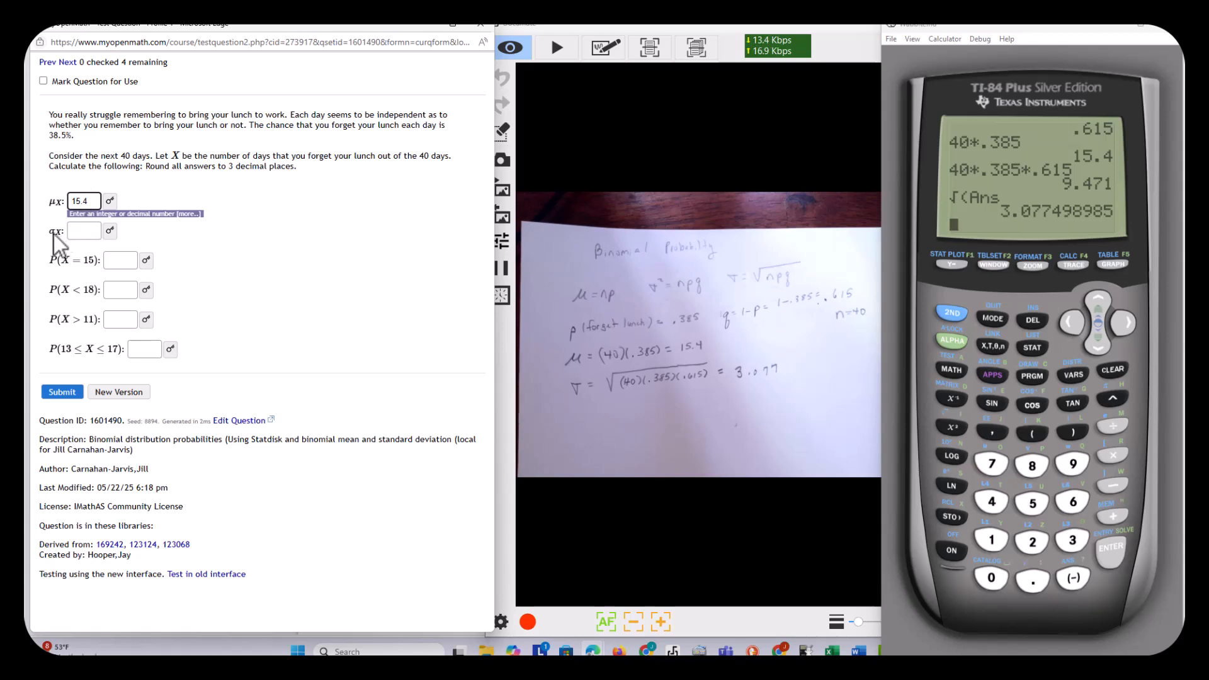
left_click(75, 231)
type("3")
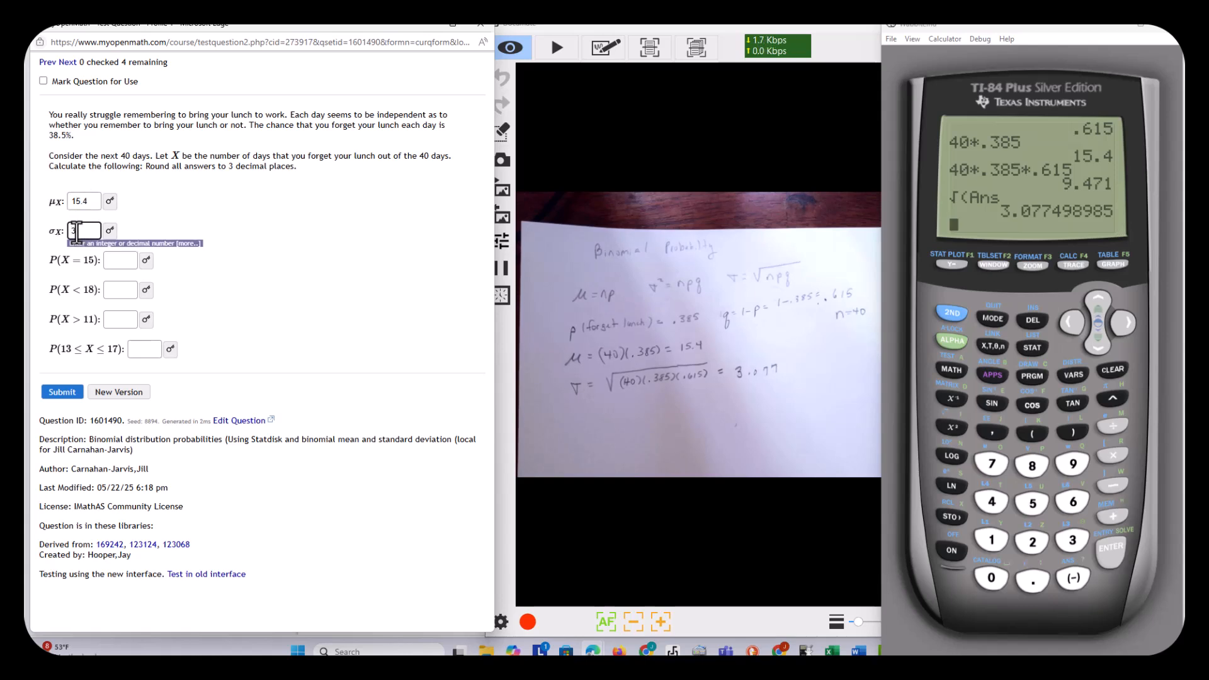
type(".077")
left_click(124, 263)
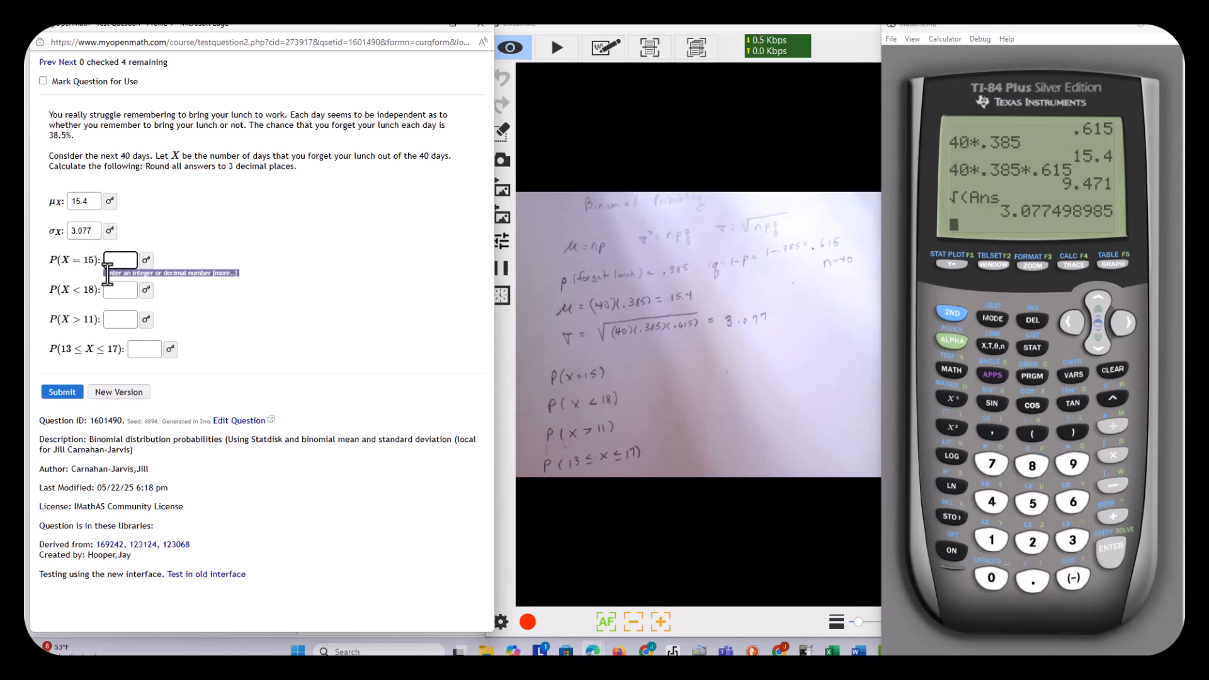
Switch to Statdisk Online, widen its window and clear the old data from the Sample Editor.
left_click(619, 651)
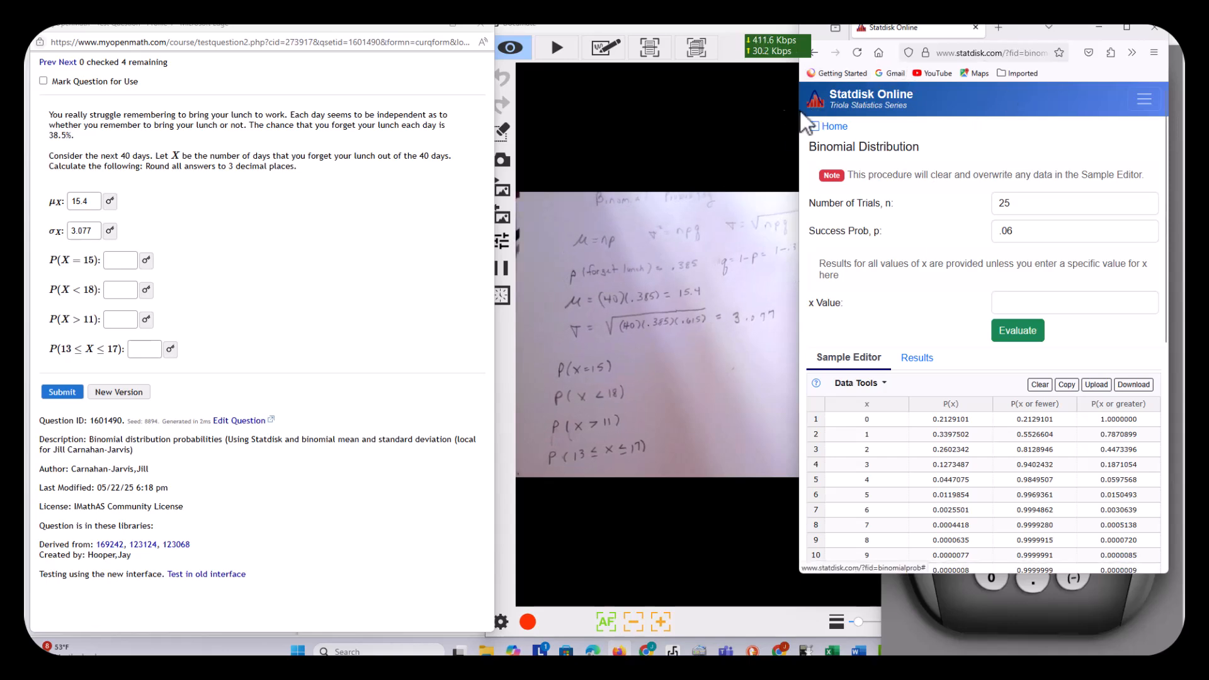
left_click_drag(798, 136, 681, 136)
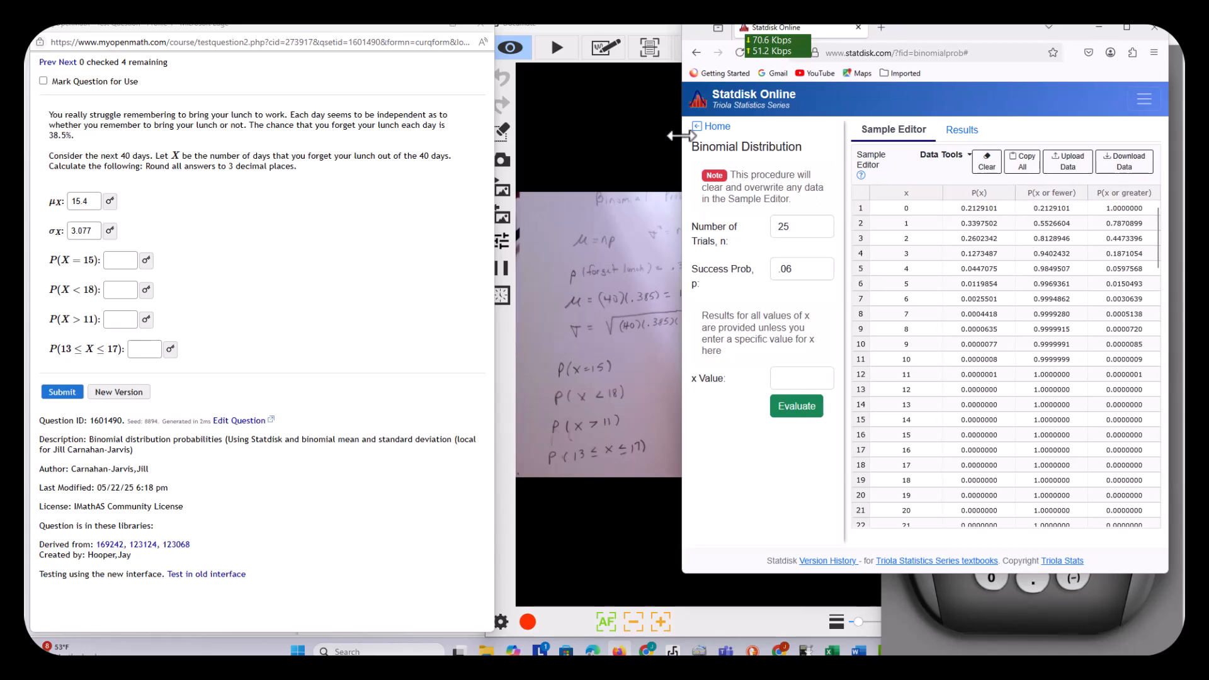
left_click(987, 162)
left_click(883, 358)
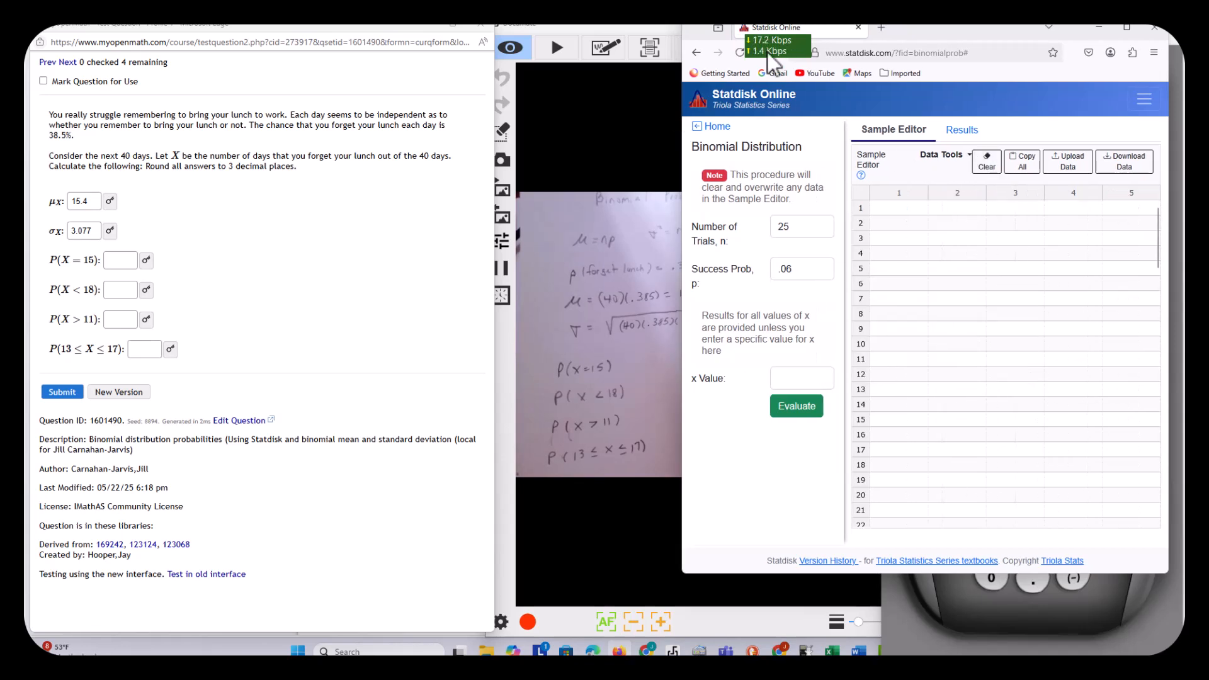
Widen the Statdisk window further and open the Binomial Distribution procedure afresh.
left_click_drag(682, 176, 551, 177)
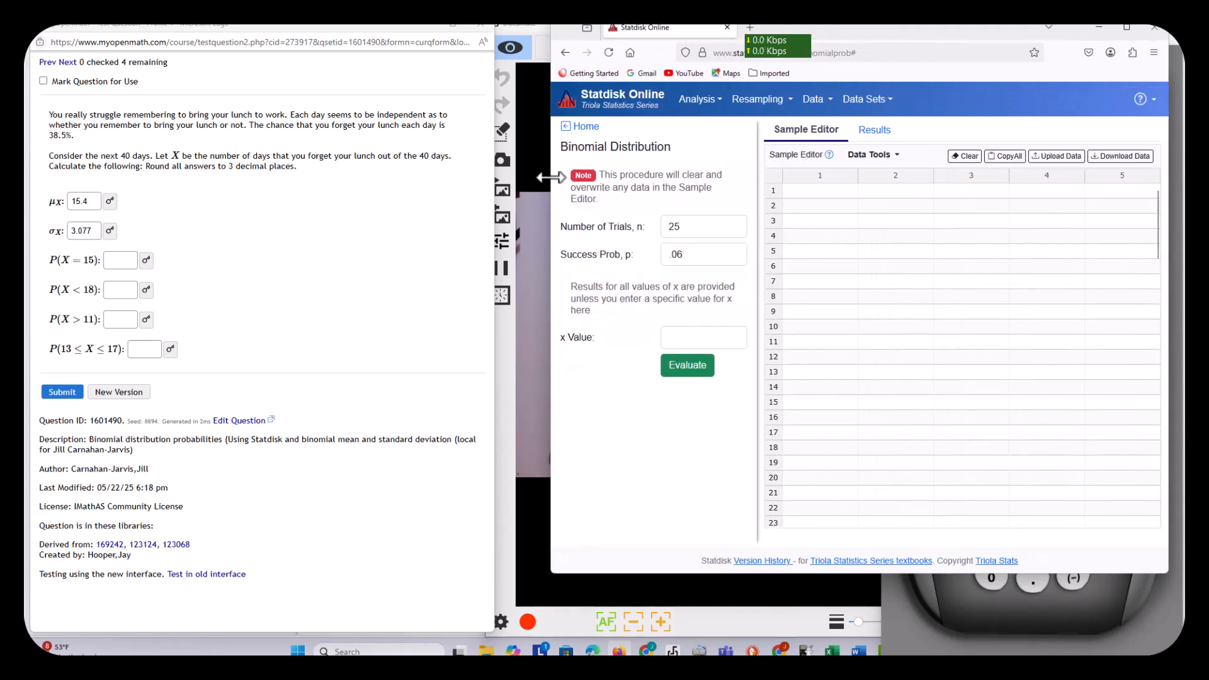
left_click(711, 100)
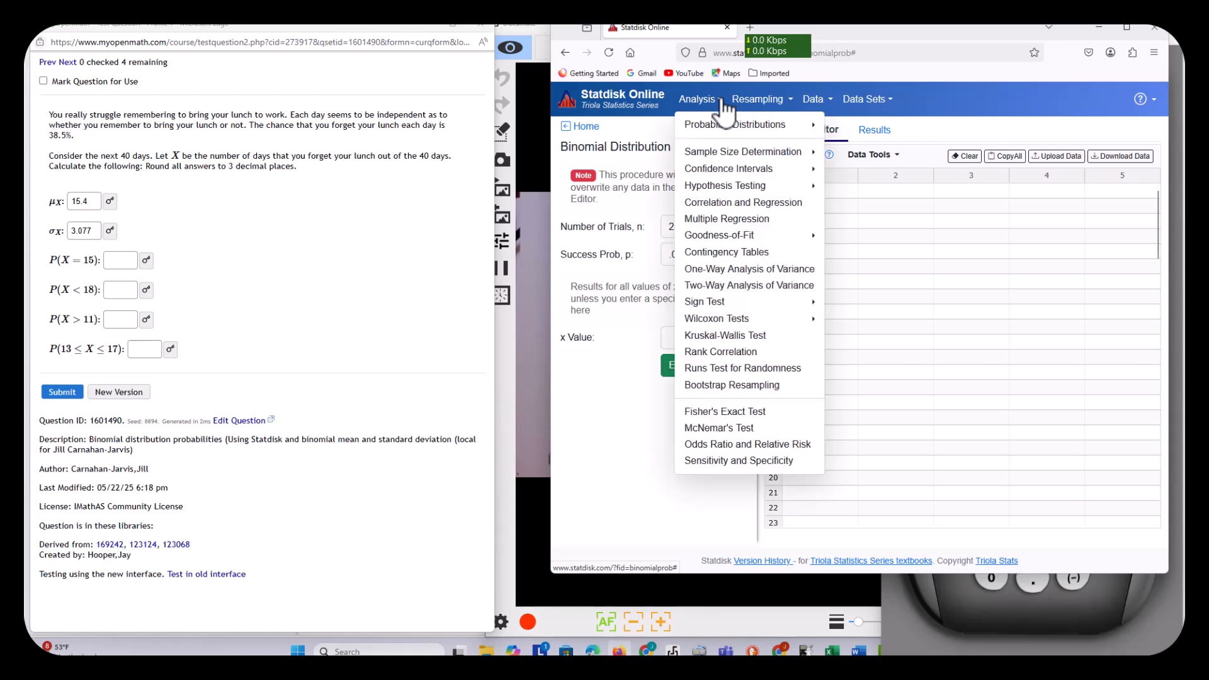
mouse_move(795, 128)
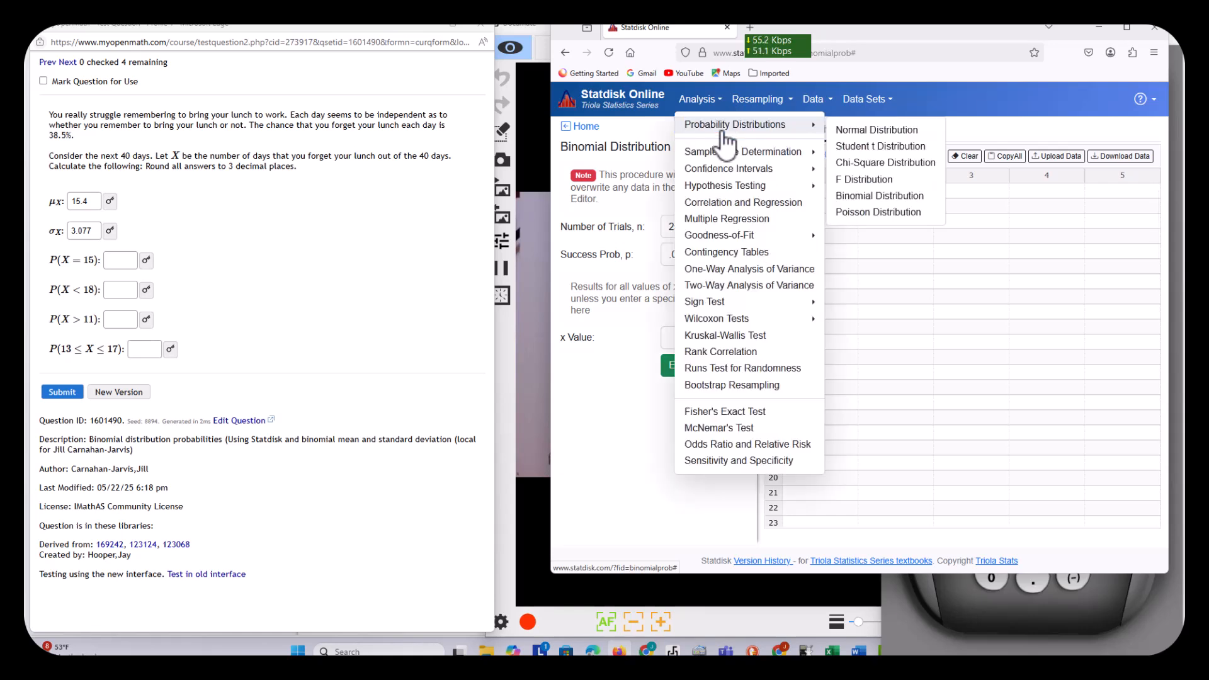
left_click(872, 196)
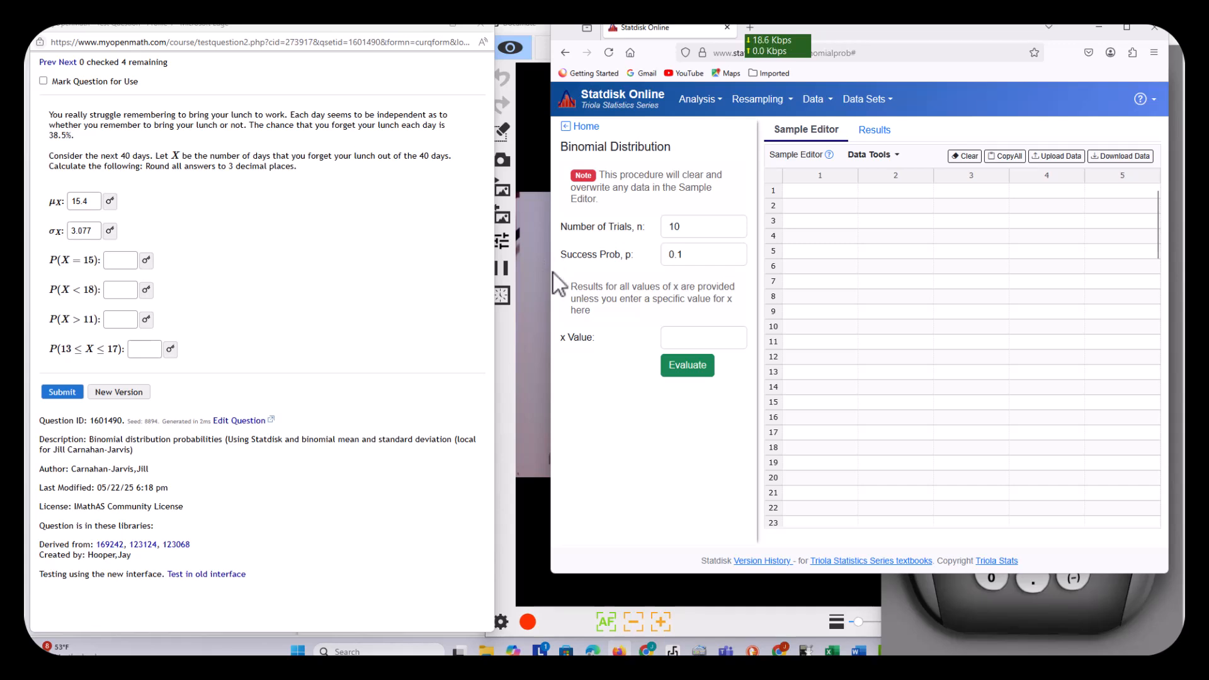
Evaluate the binomial distribution for 40 trials with success probability .385, leaving the x value empty.
left_click_drag(552, 272, 680, 281)
left_click(807, 229)
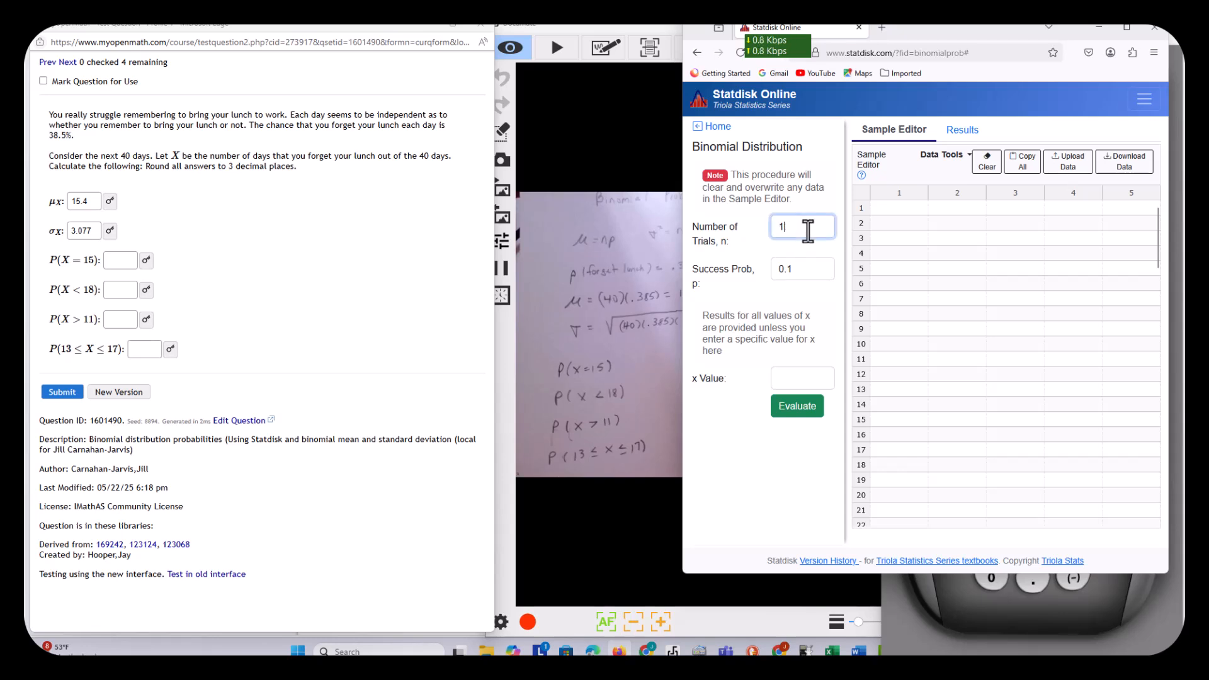
type("40")
left_click(811, 270)
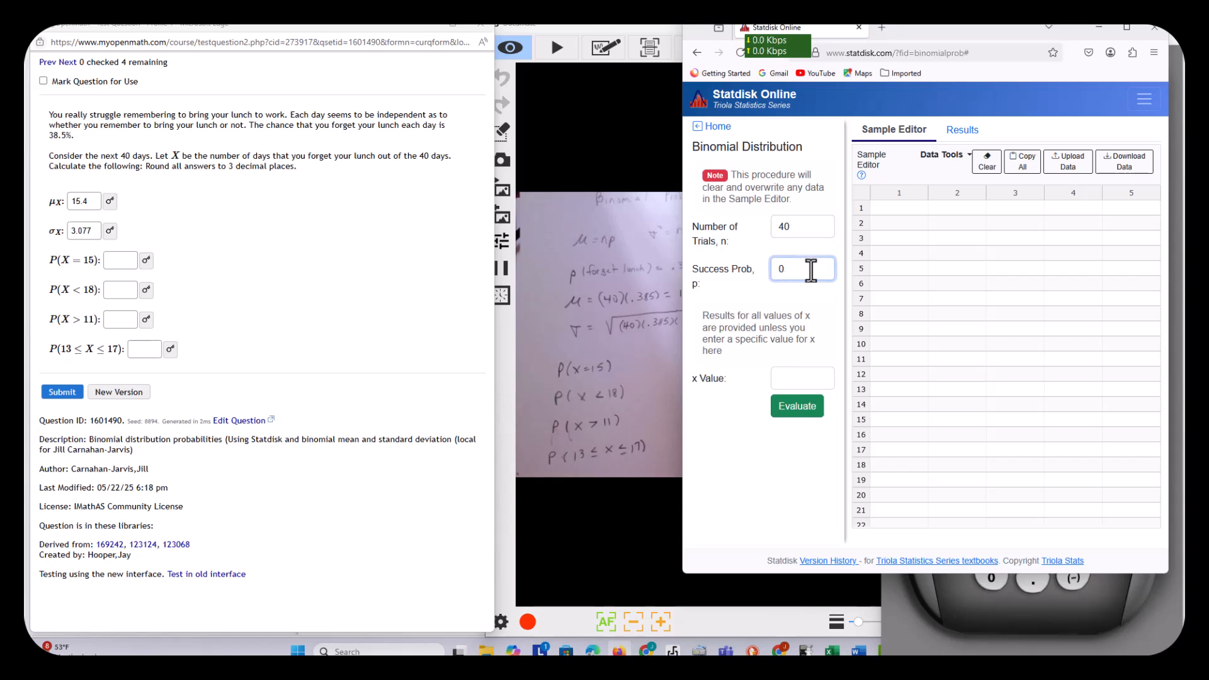
type(".385")
left_click(791, 407)
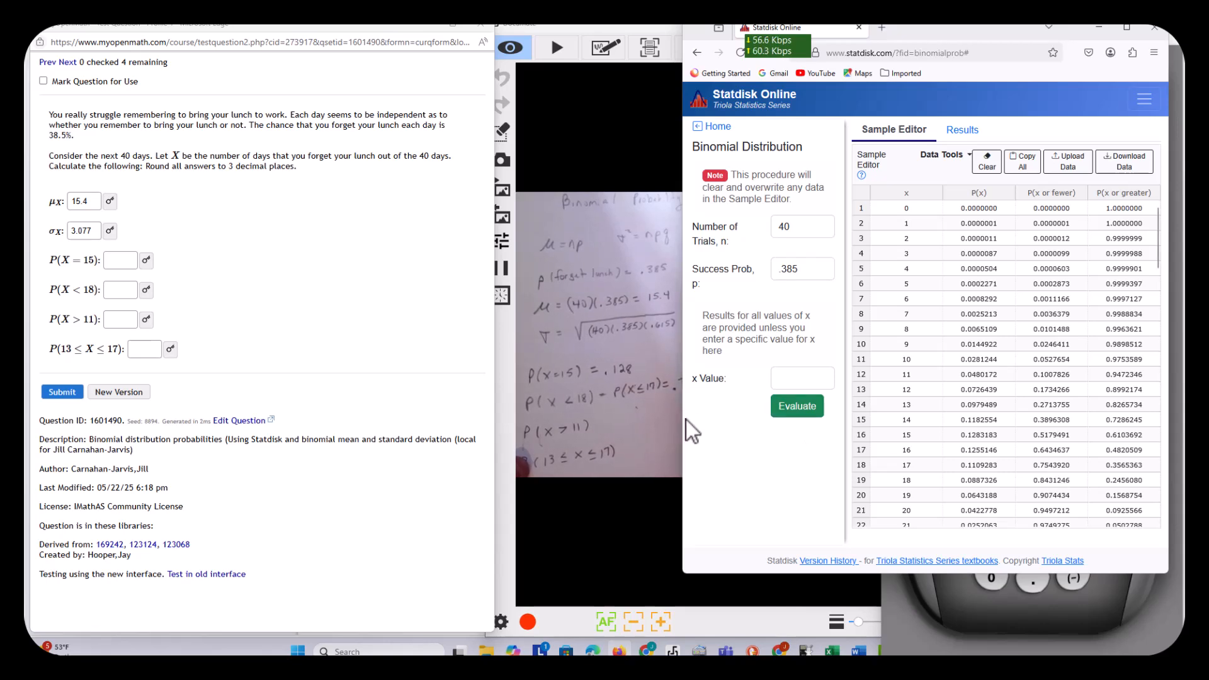
Resize the Statdisk window beside the handwritten notes and examine the P(x) values for x from 13 to 17.
mouse_move(681, 420)
left_mouse_down()
mouse_move(707, 420)
mouse_move(693, 419)
left_mouse_up()
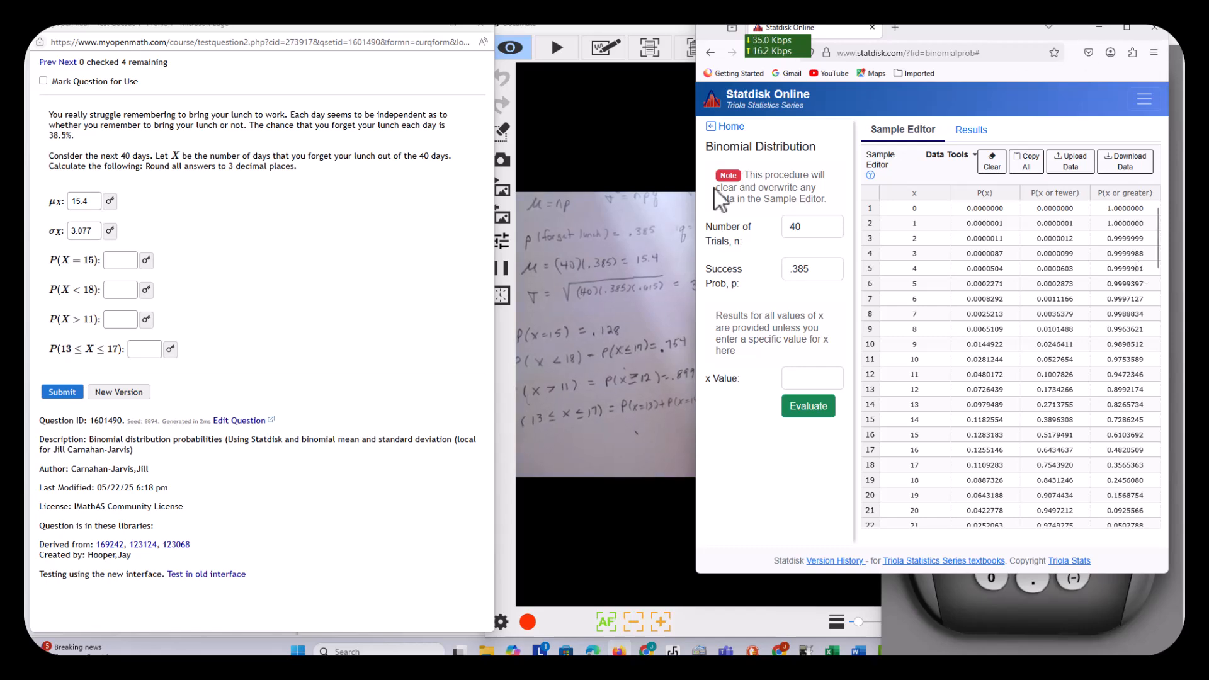
left_click_drag(698, 202, 810, 203)
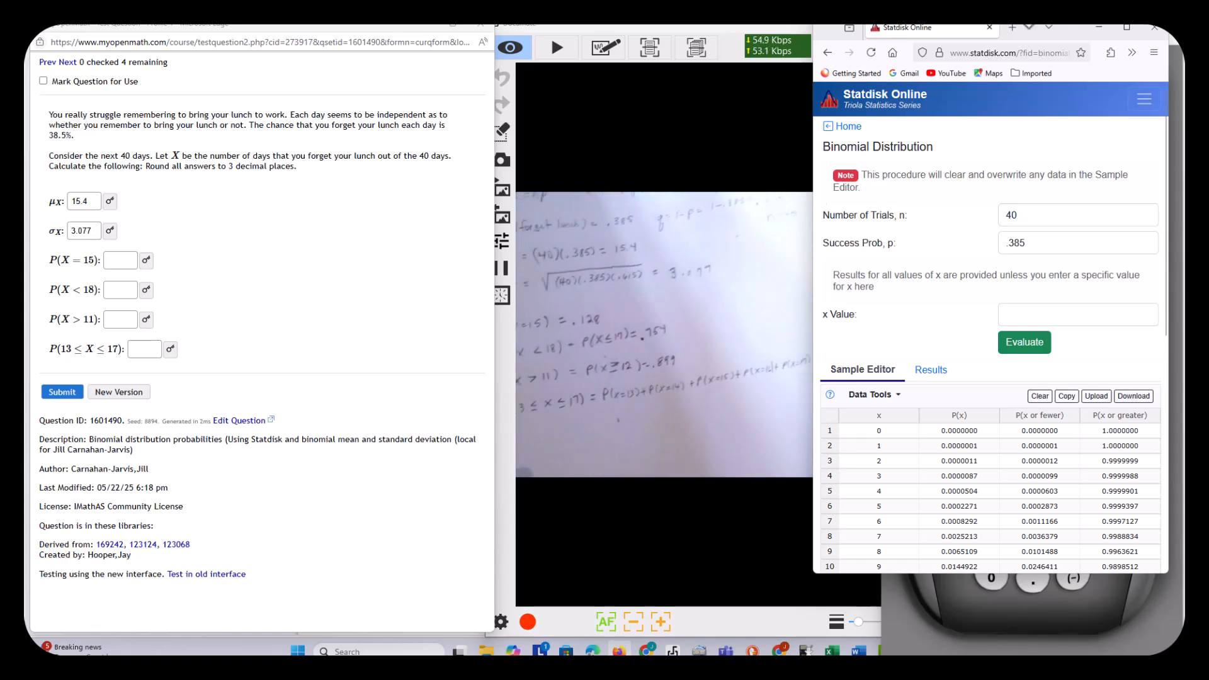
left_click_drag(811, 202, 731, 189)
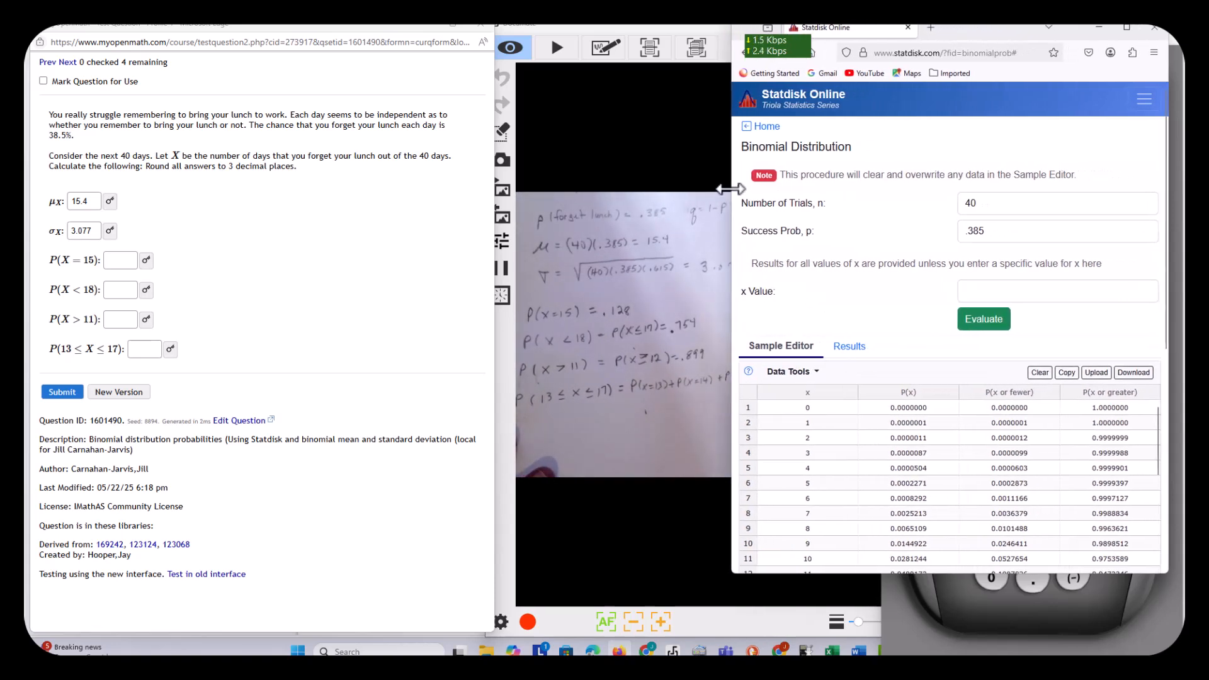
scroll(837, 266, "down", 3)
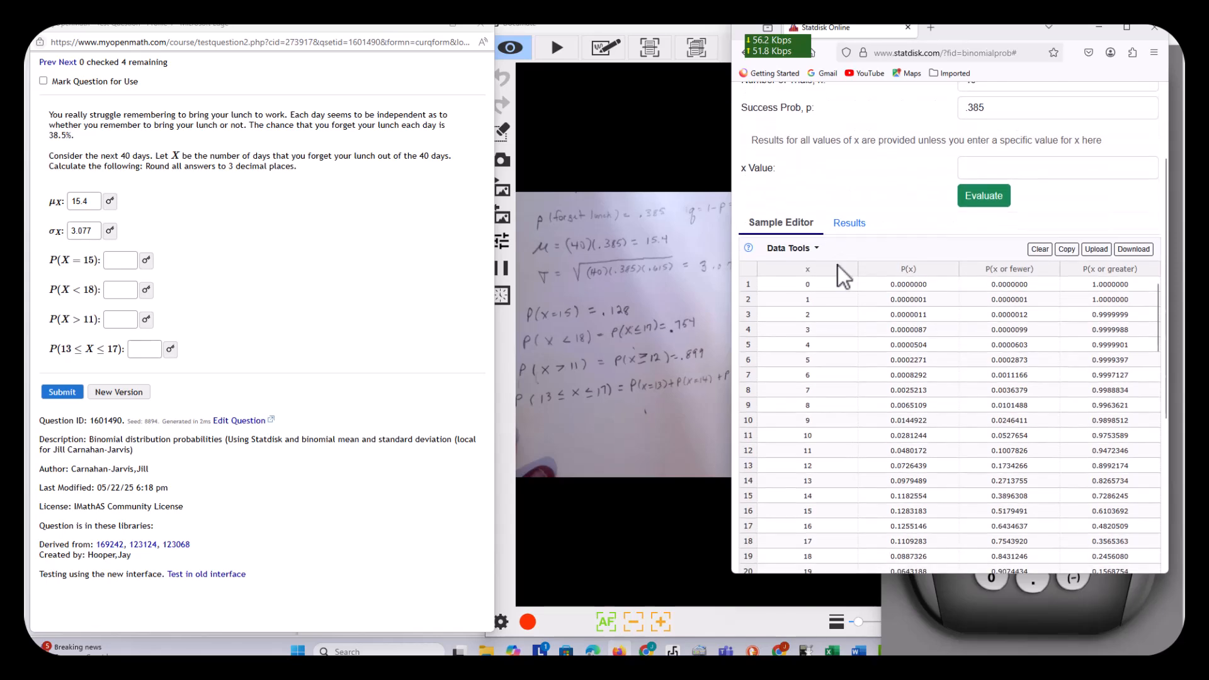
scroll(837, 265, "down", 1)
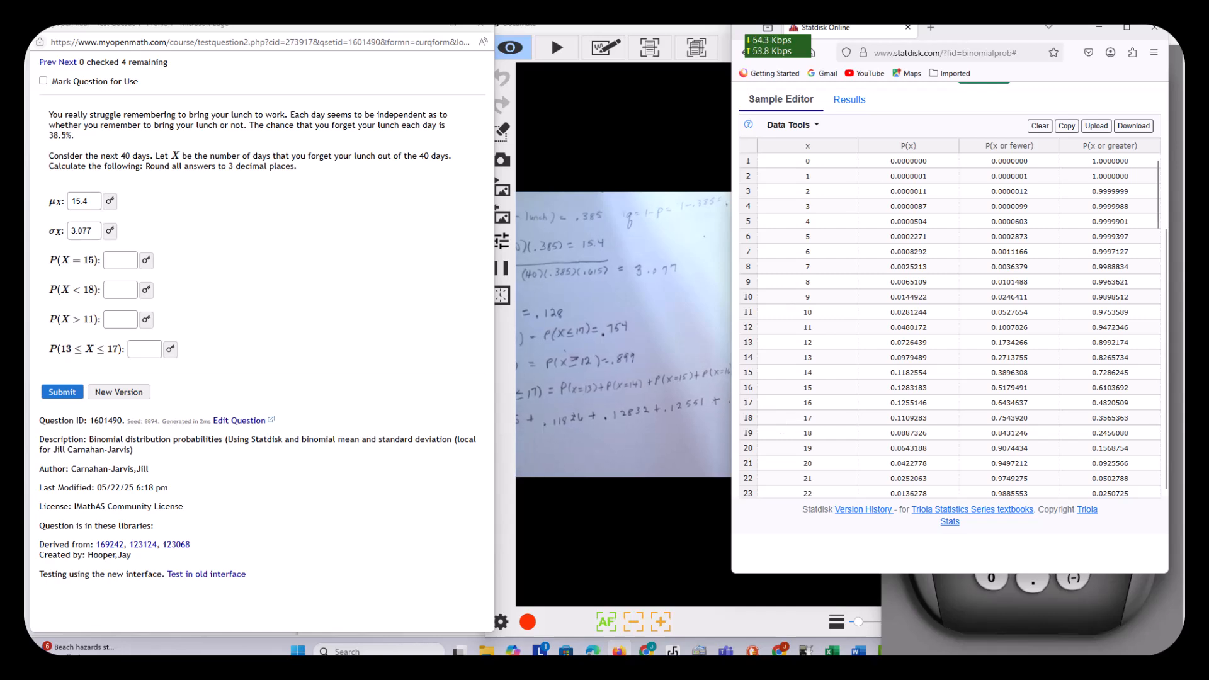
Minimize the Statdisk window, switch to the TI-84 calculator, turn it on and clear its home screen.
left_click(1100, 29)
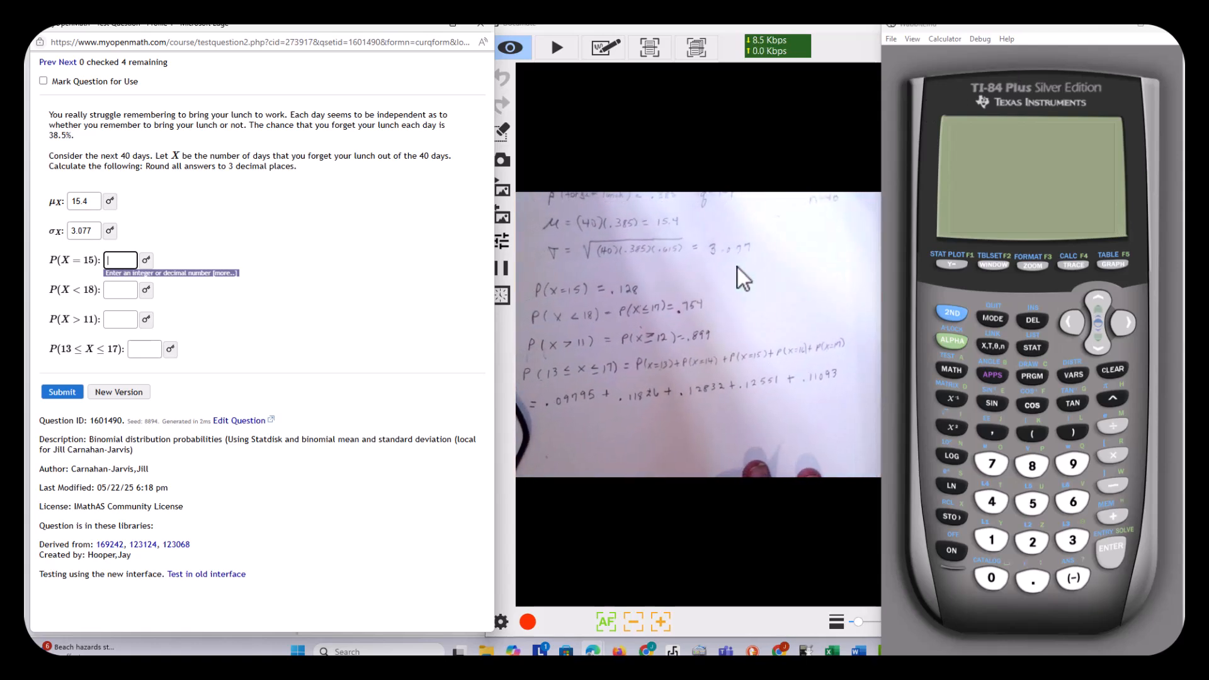
left_click(950, 554)
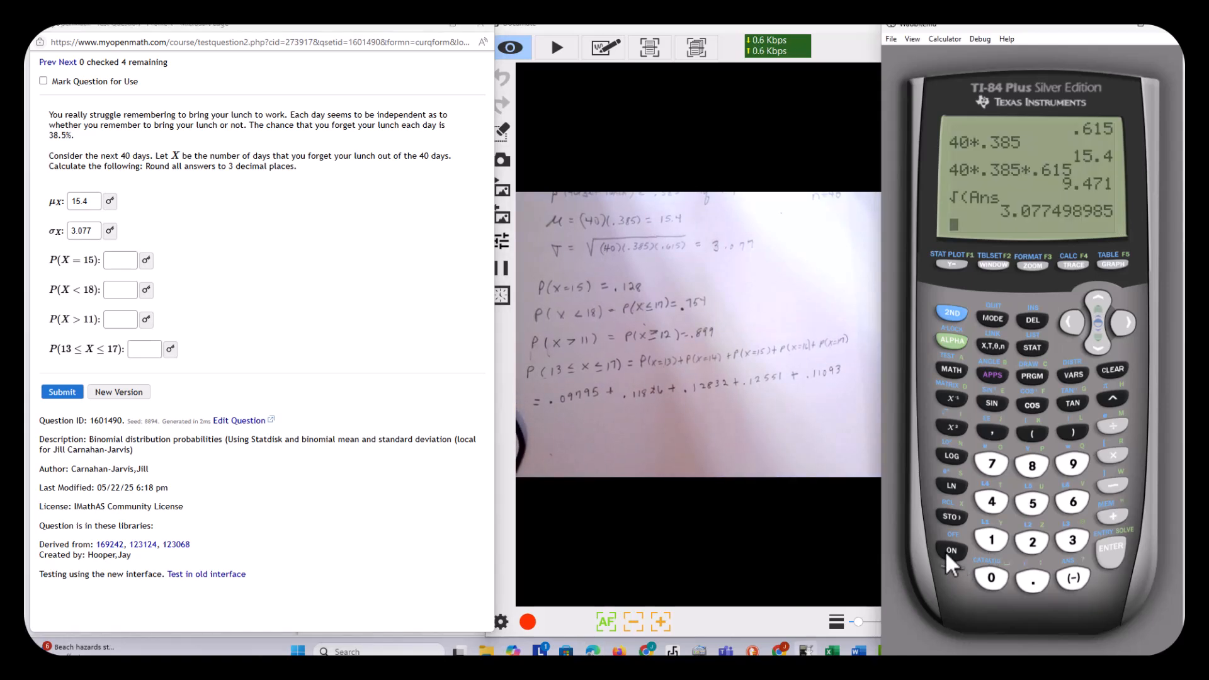
left_click(1112, 371)
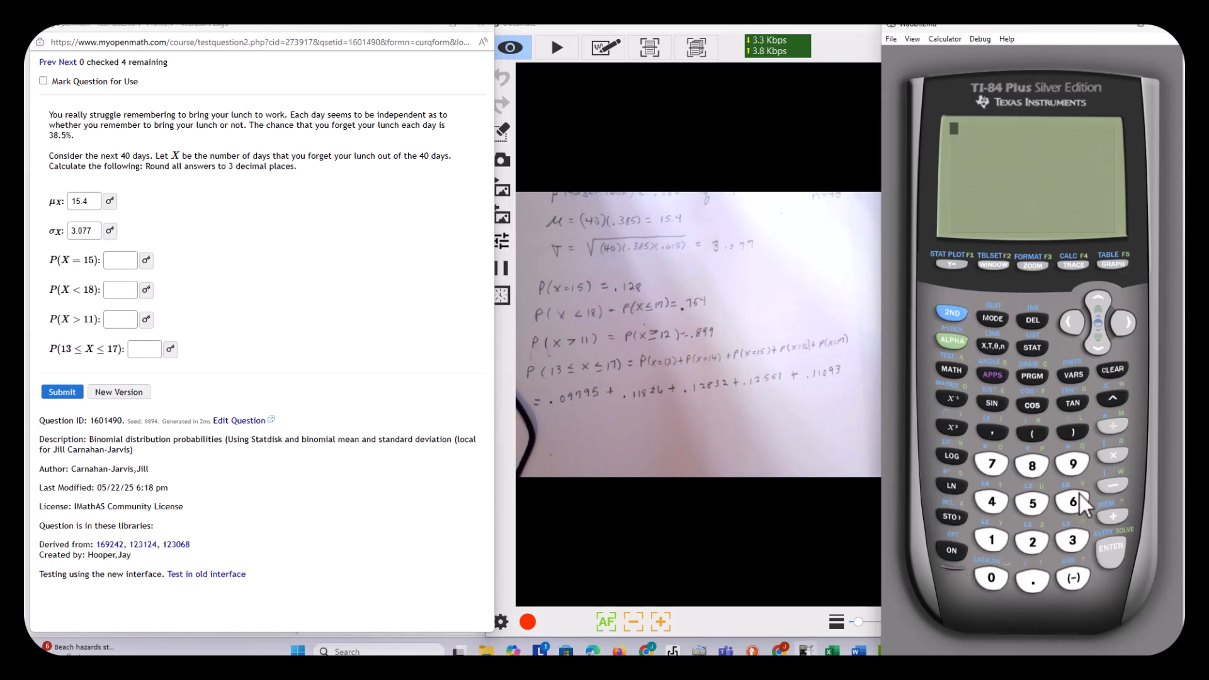
Calculate the sum .09795+.11826+.12832+.12551+.11093 on the TI-84 for P(13≤X≤17).
left_click(1033, 579)
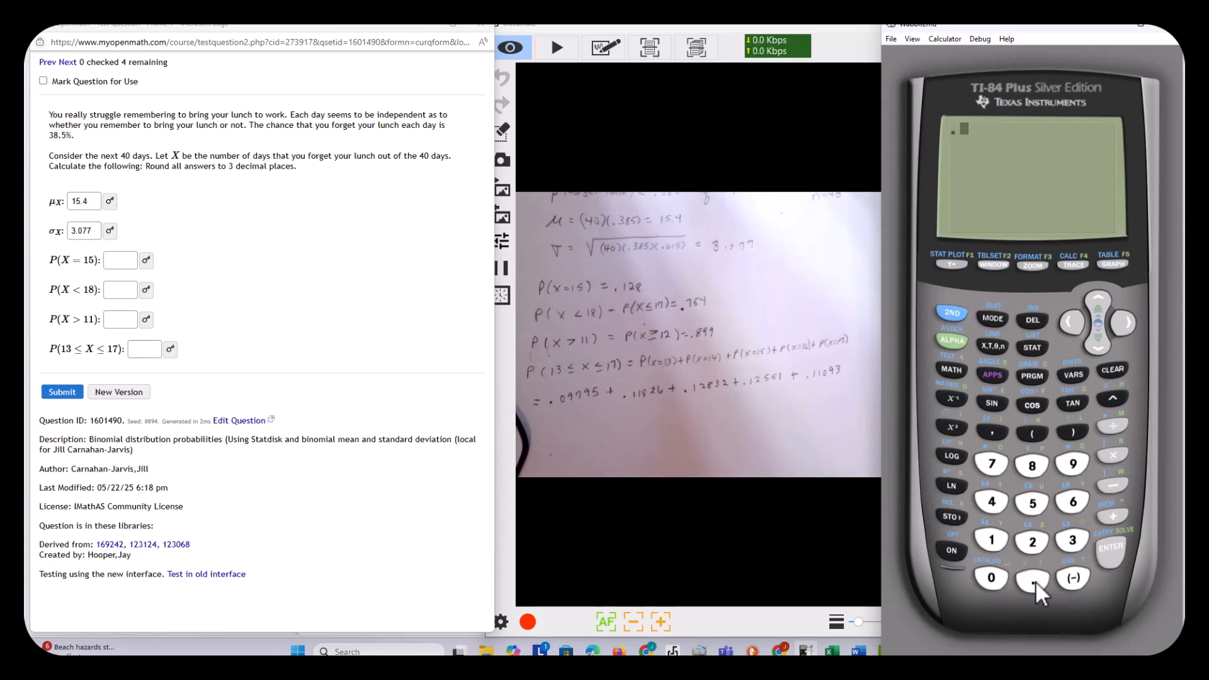
type("09")
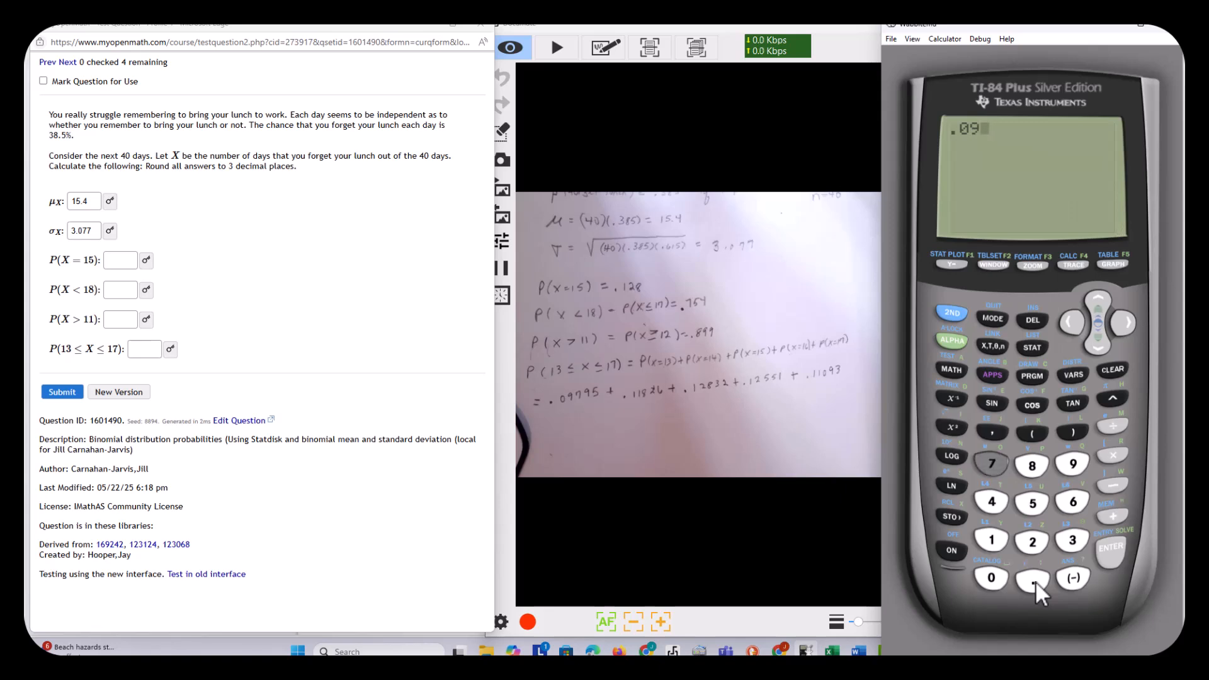
type("795")
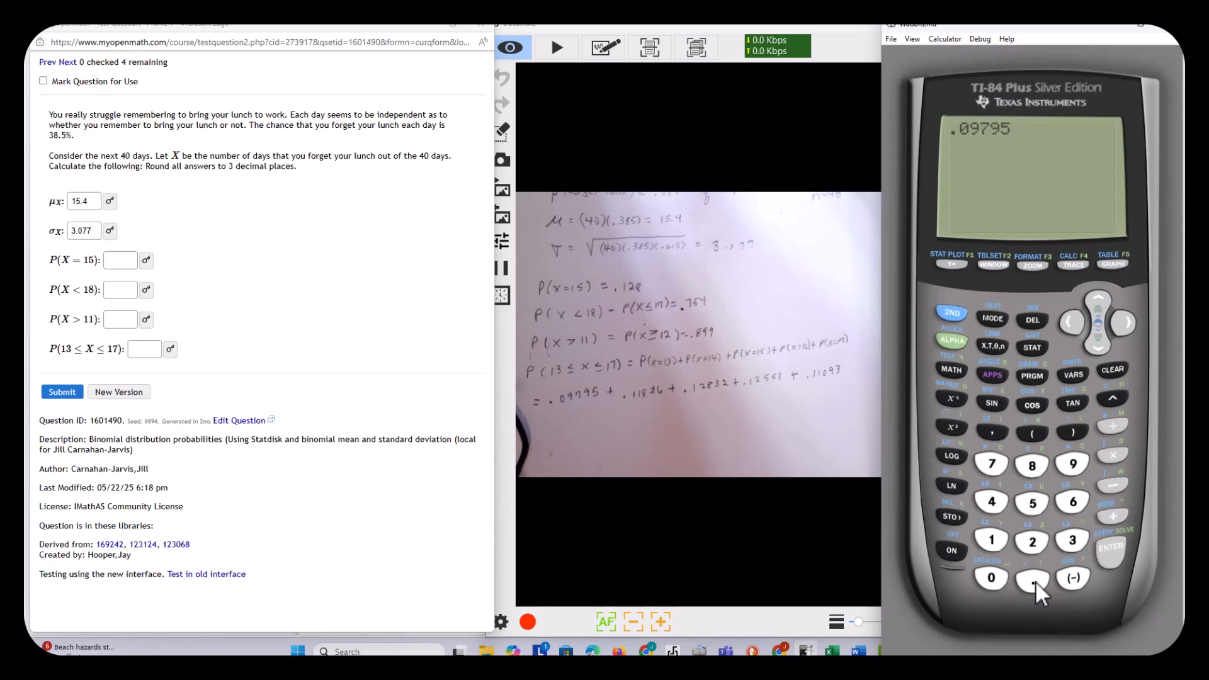
type("+.")
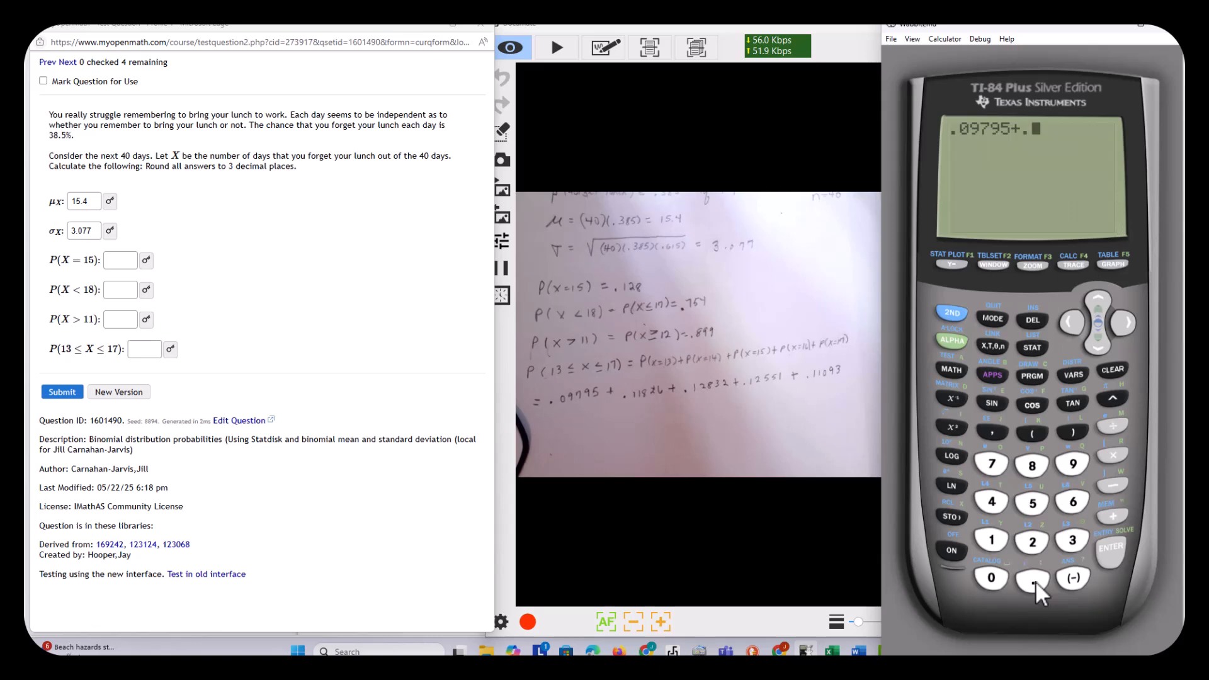
type("11")
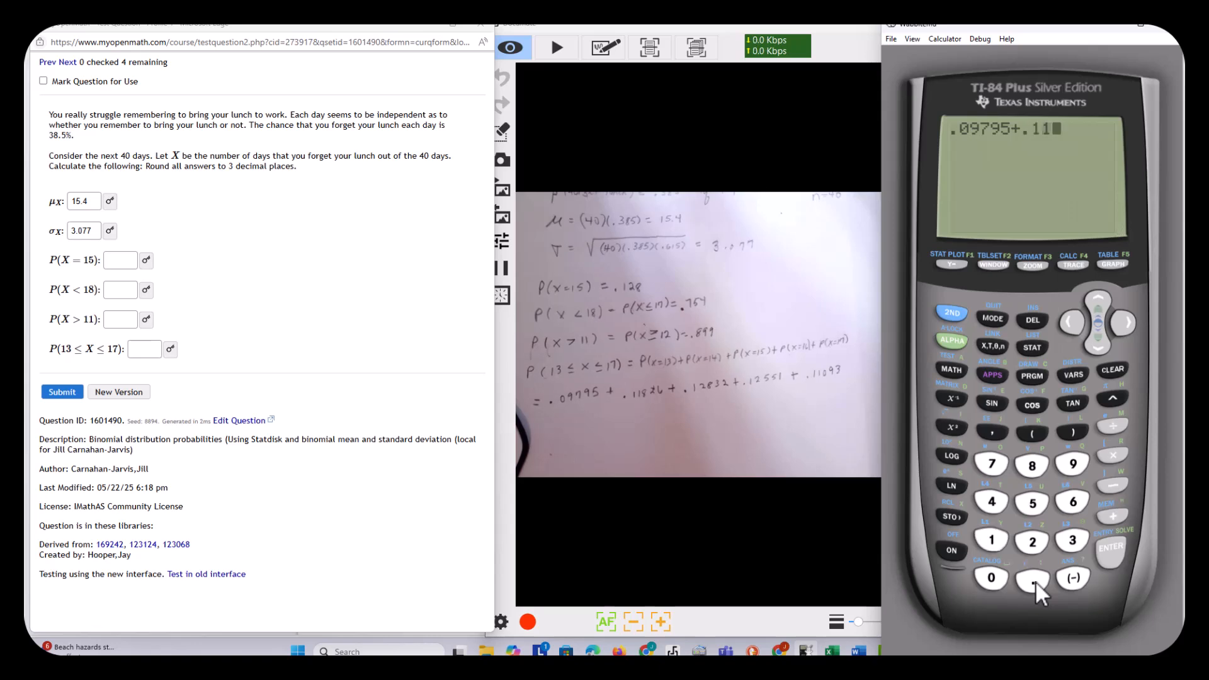
type("826")
type("+.")
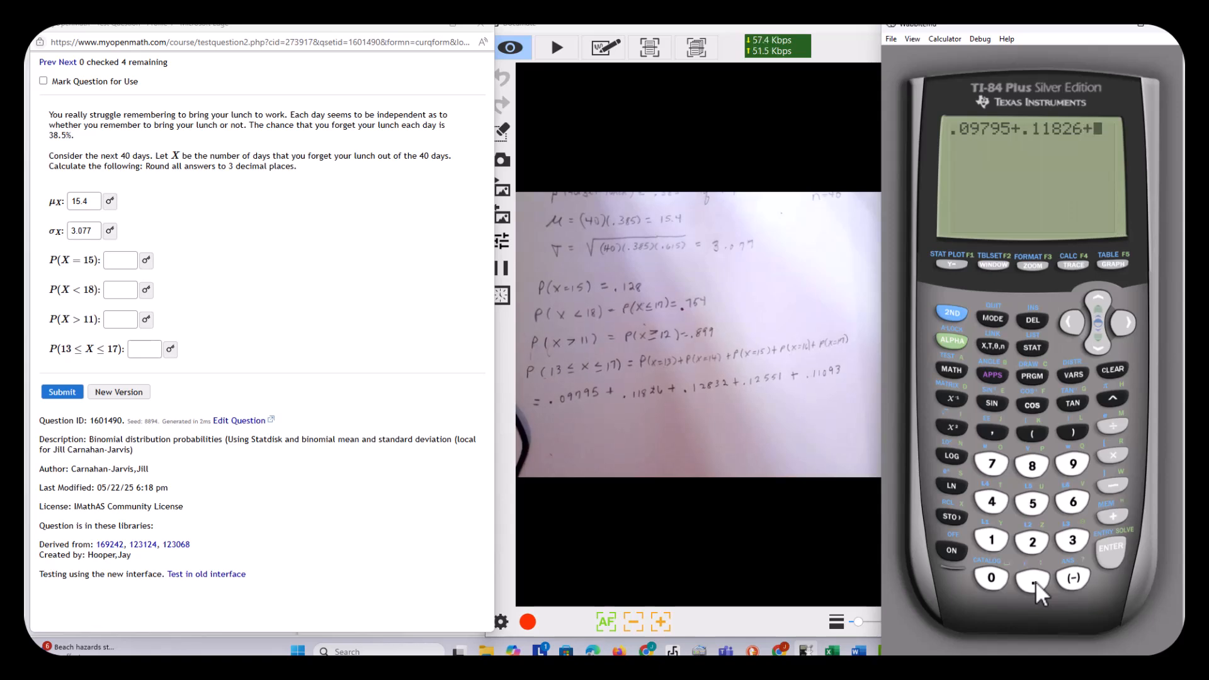
type("12")
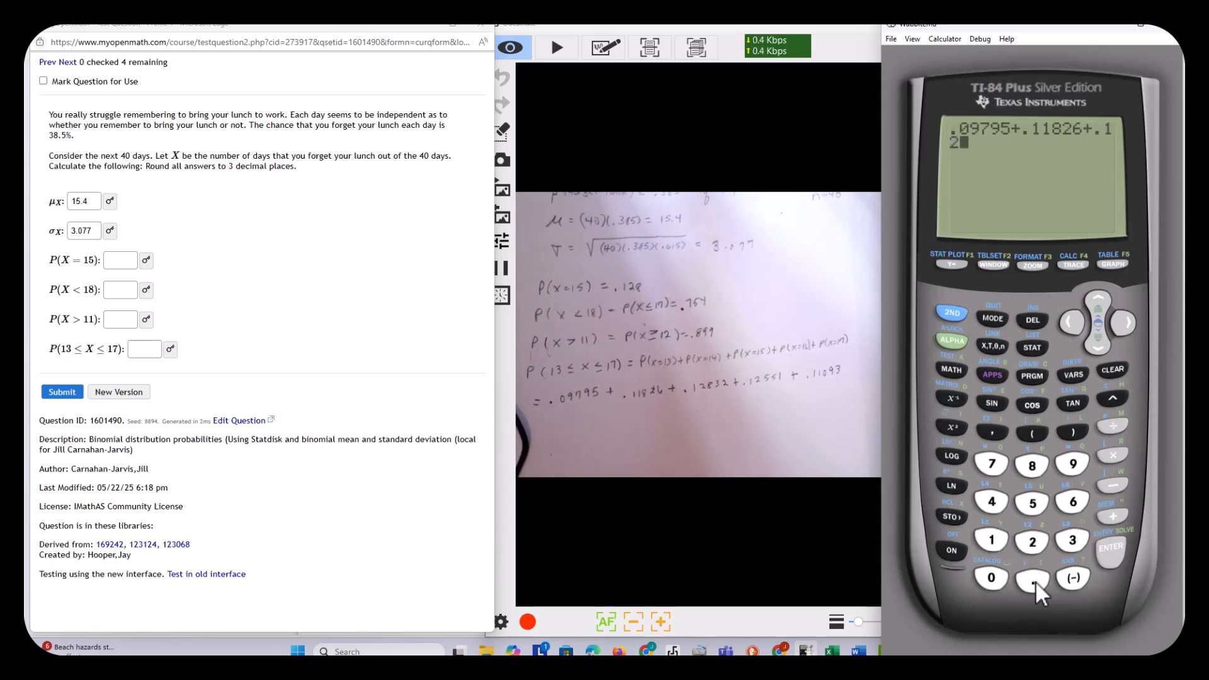
type("832+.12551+.11093")
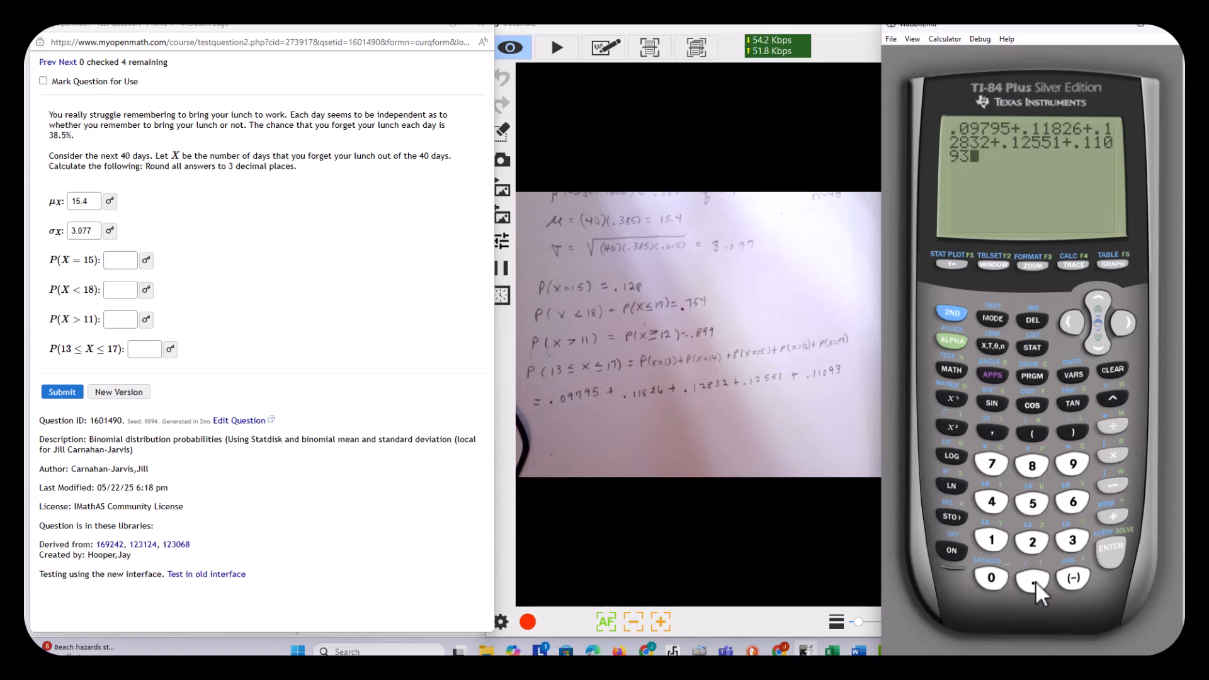
key("Return")
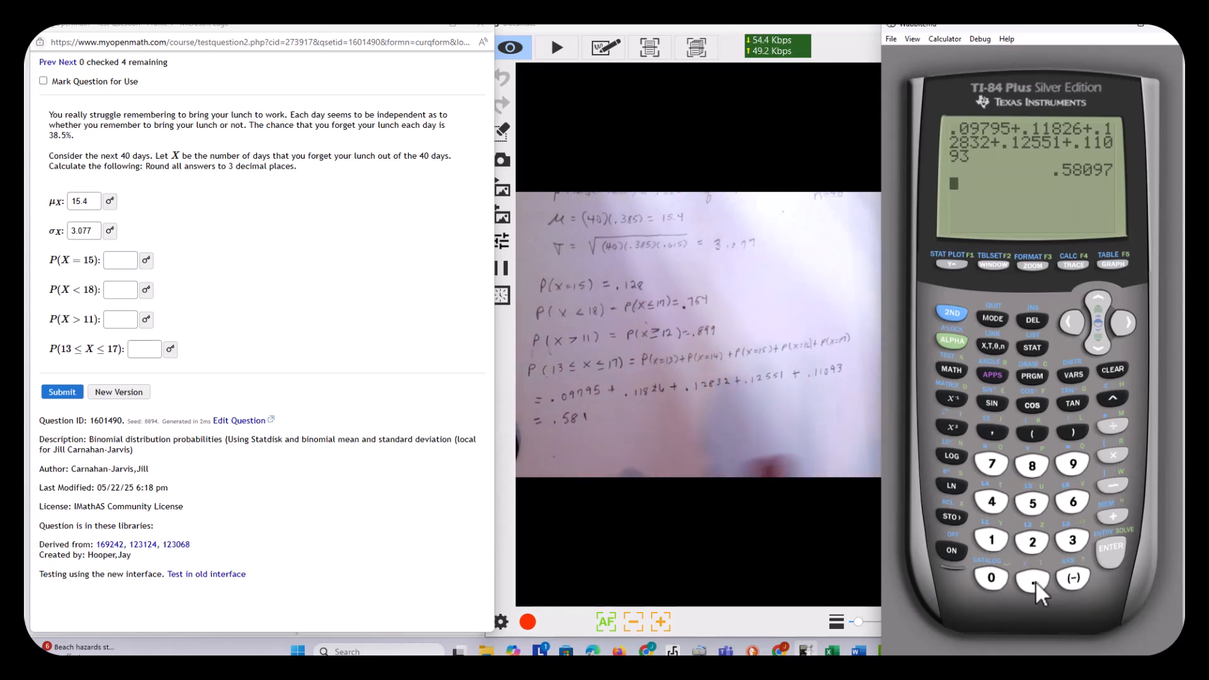
Answer the MyOpenMath question with P(X=15) .128, P(X<18) .754, P(X>11) .899 and P(13≤X≤17) .581, and submit it.
left_click(115, 261)
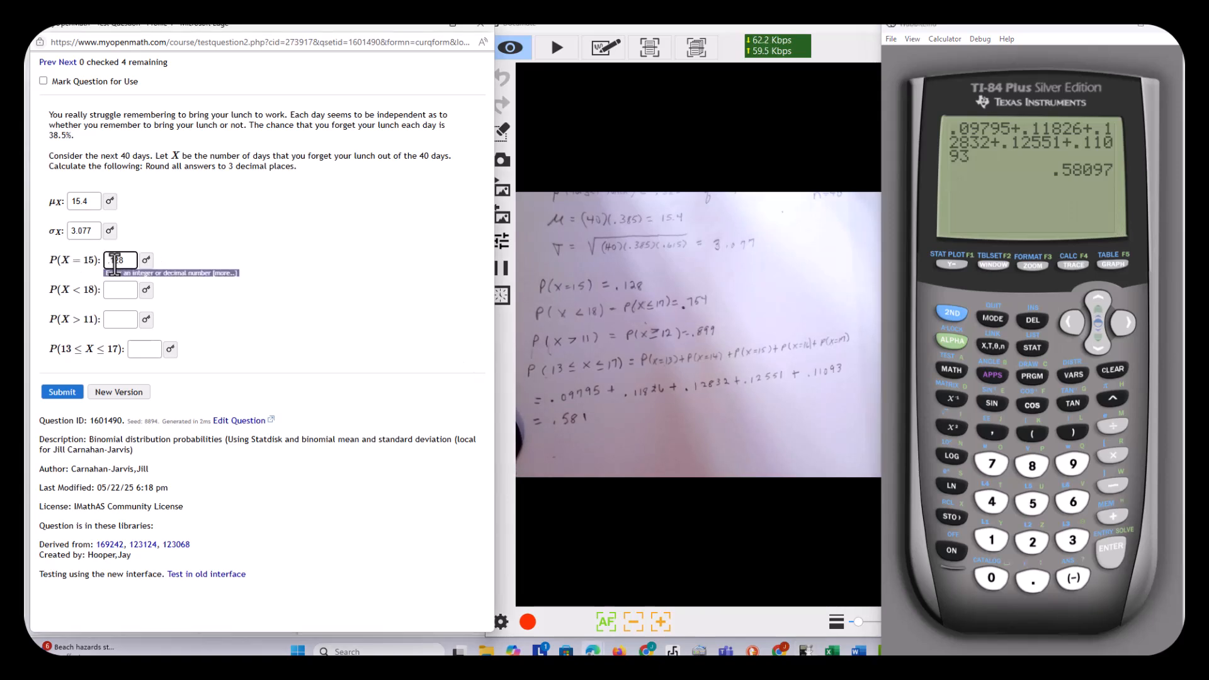
left_click(110, 291)
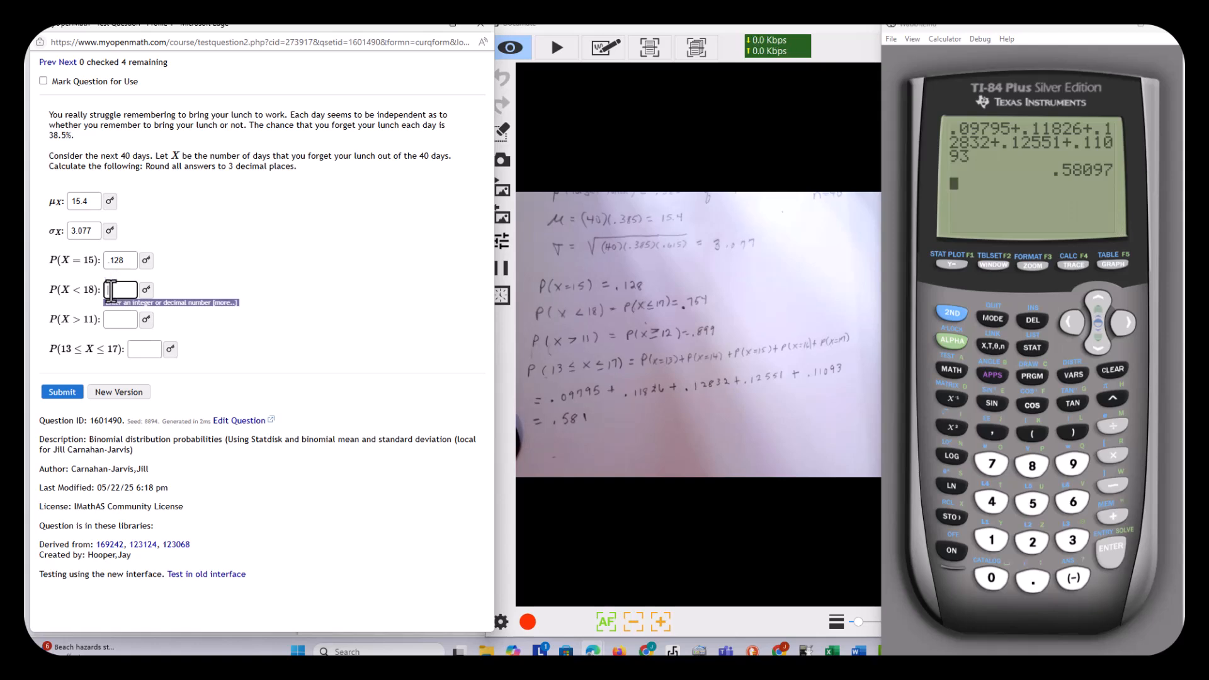
type(".754")
left_click(111, 320)
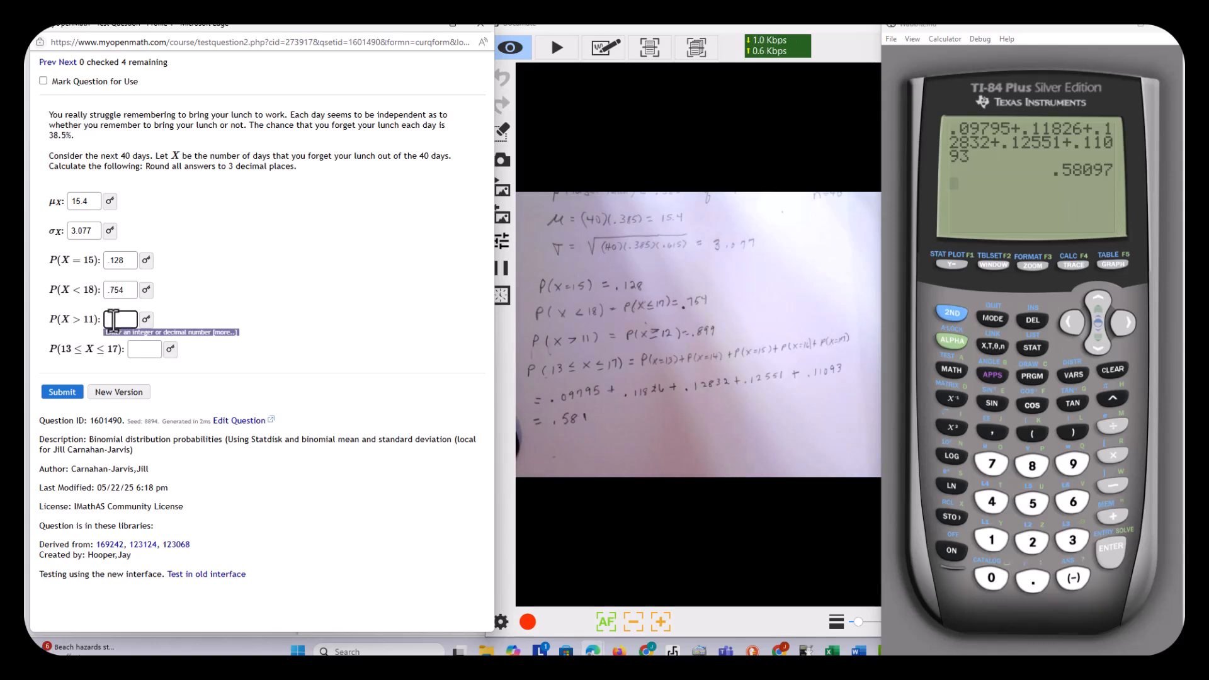
type(".899")
left_click(136, 349)
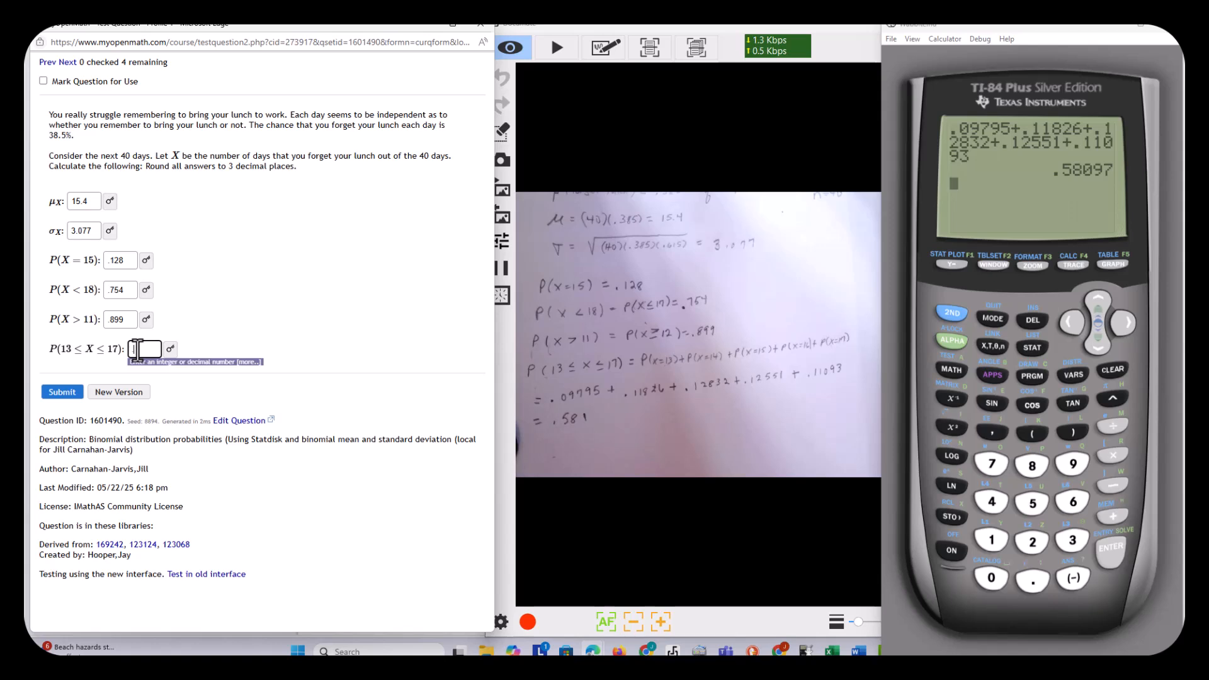
type(".581")
left_click(244, 313)
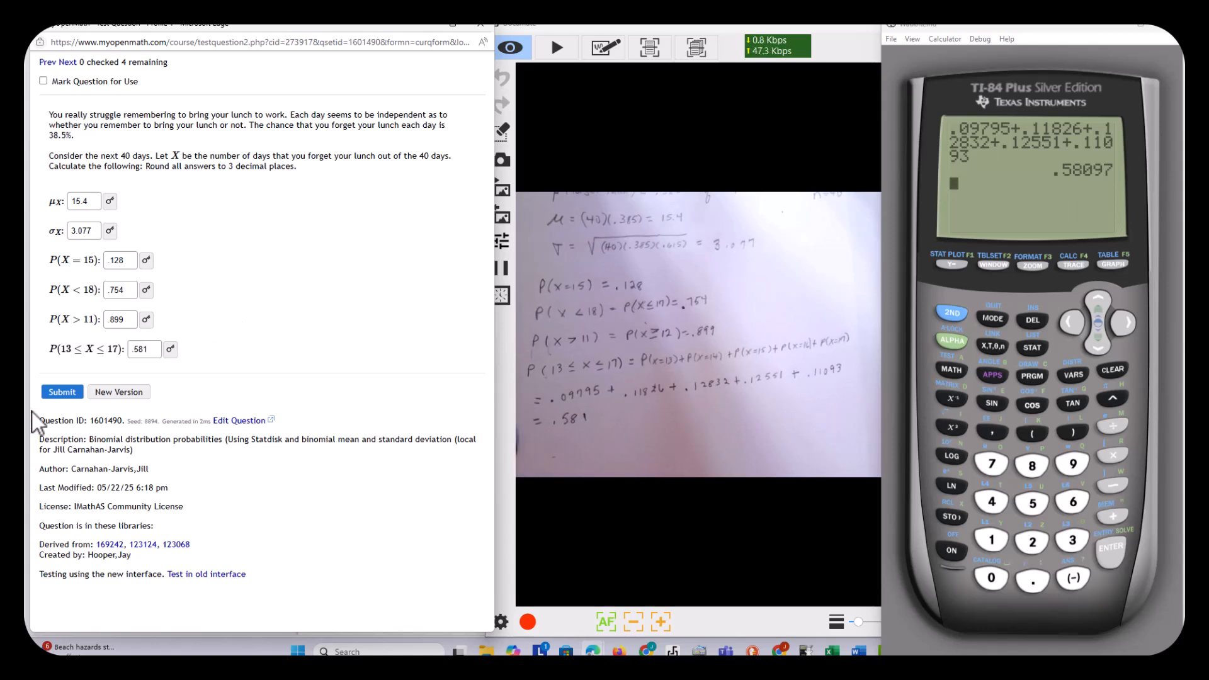
left_click(56, 394)
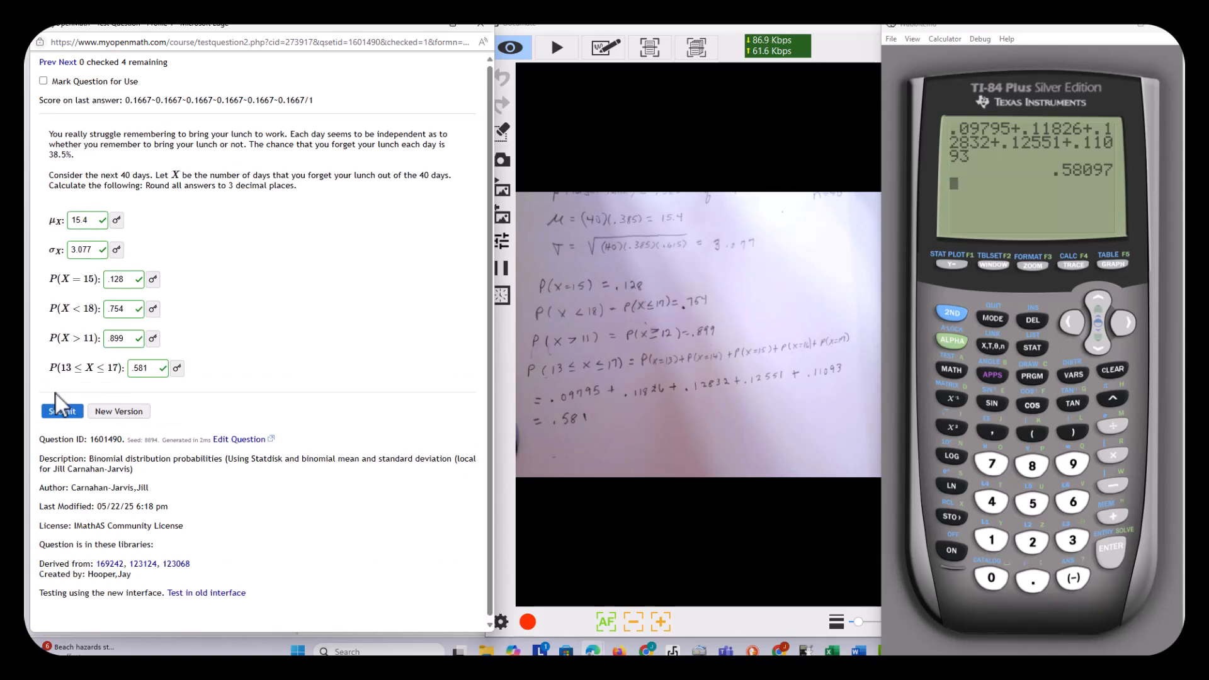